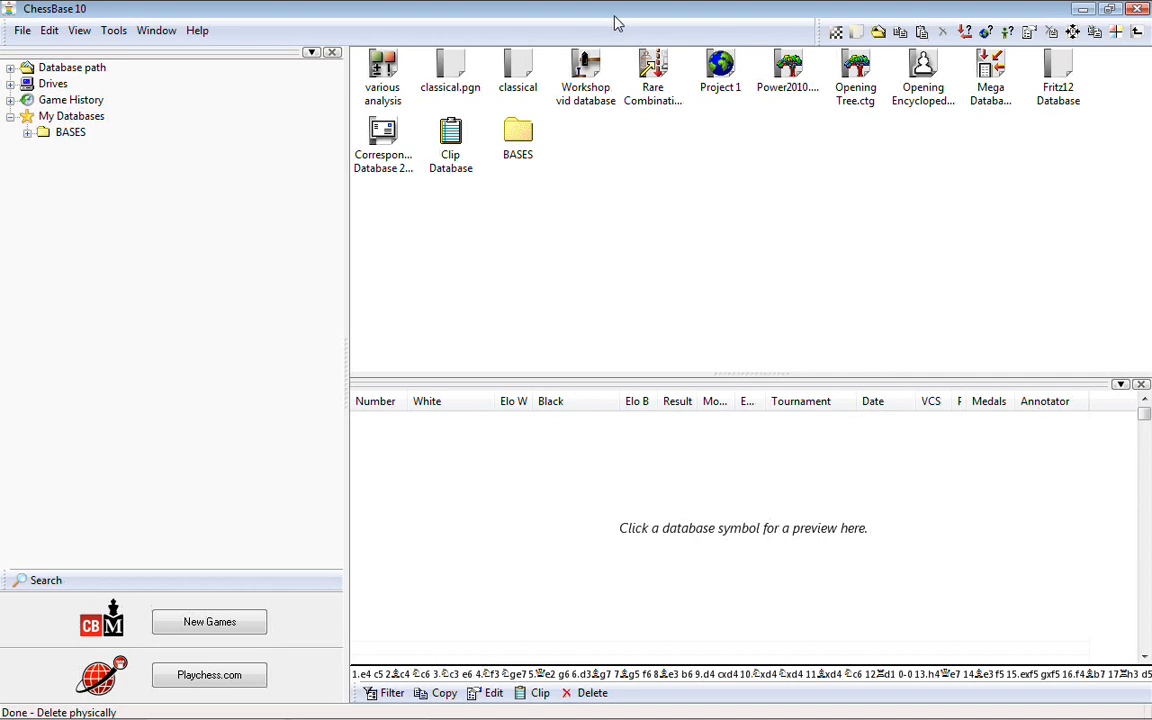
- Create a new database of type PGN files named anderssen.pgn in the CB Workshop folder
left_click(20, 31)
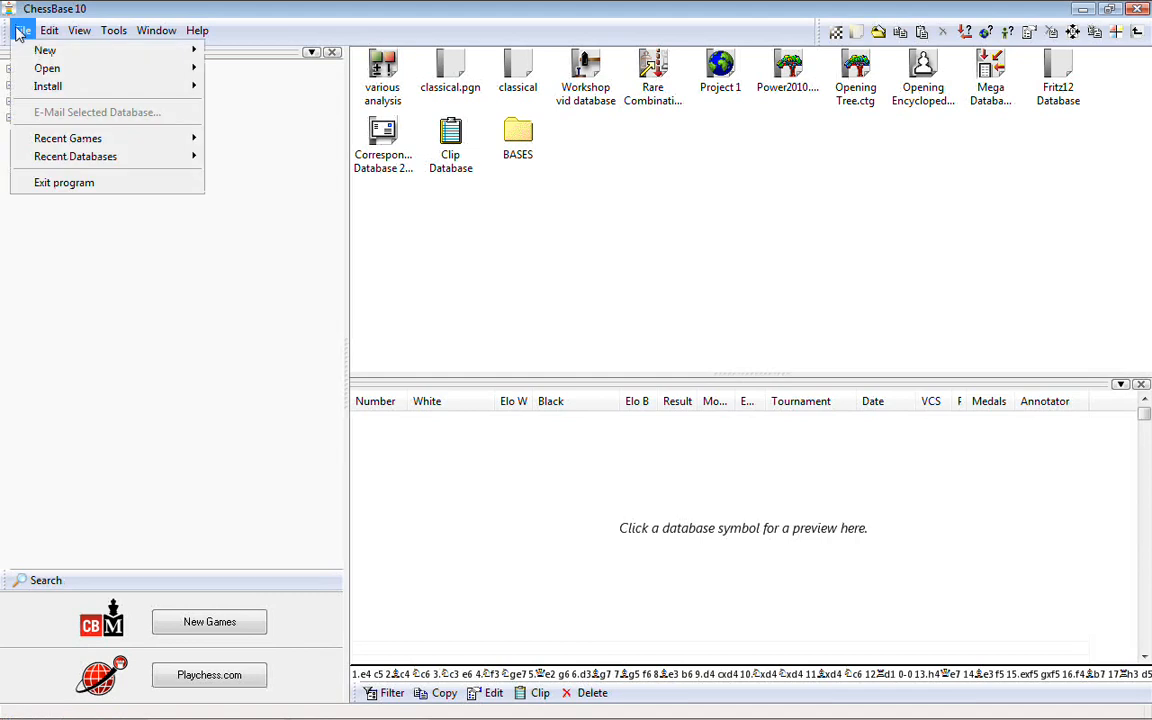
mouse_move(30, 50)
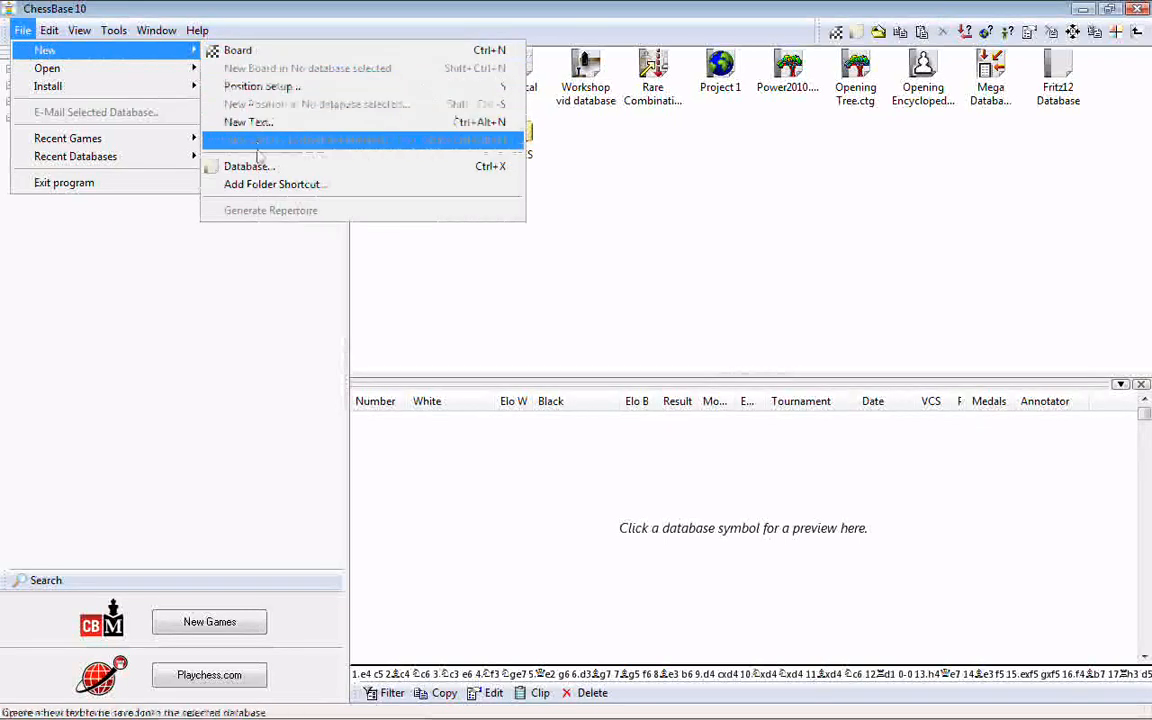
left_click(250, 166)
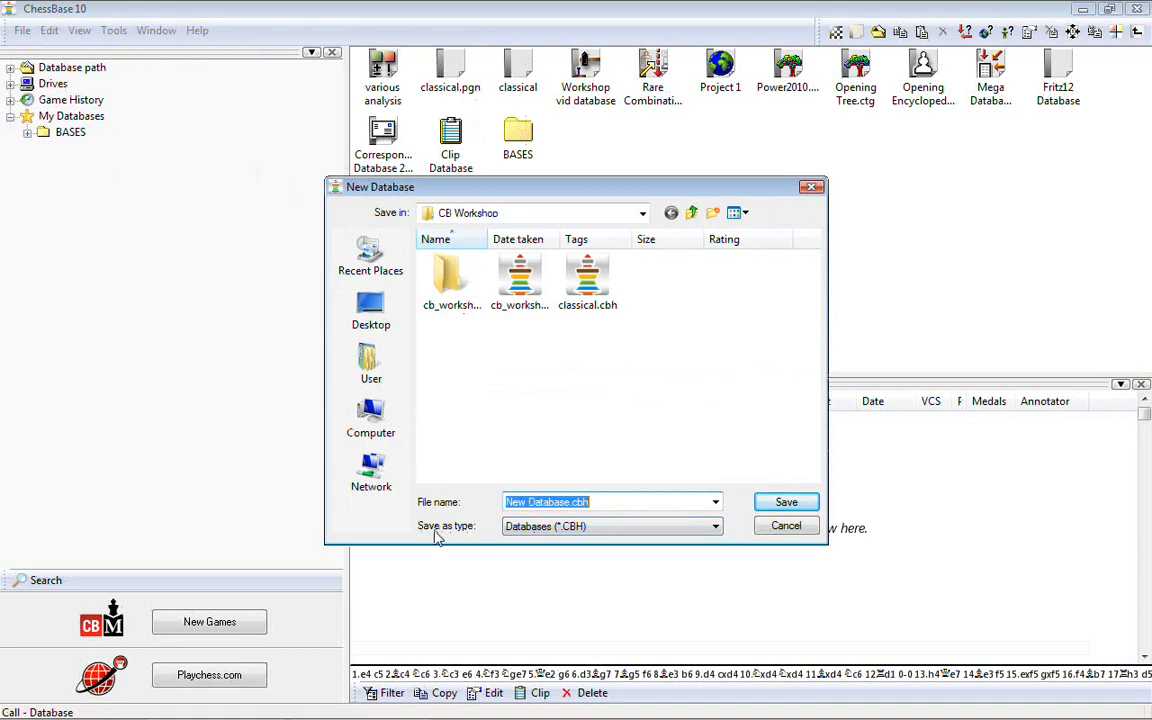
left_click(716, 527)
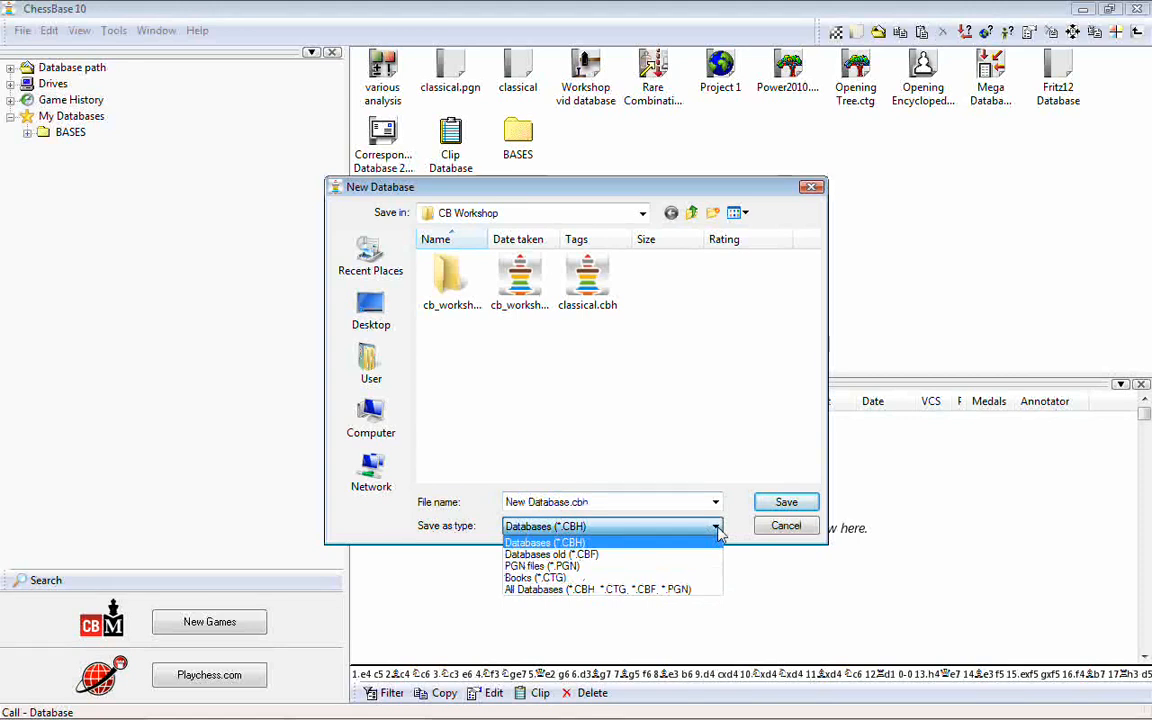
left_click(570, 567)
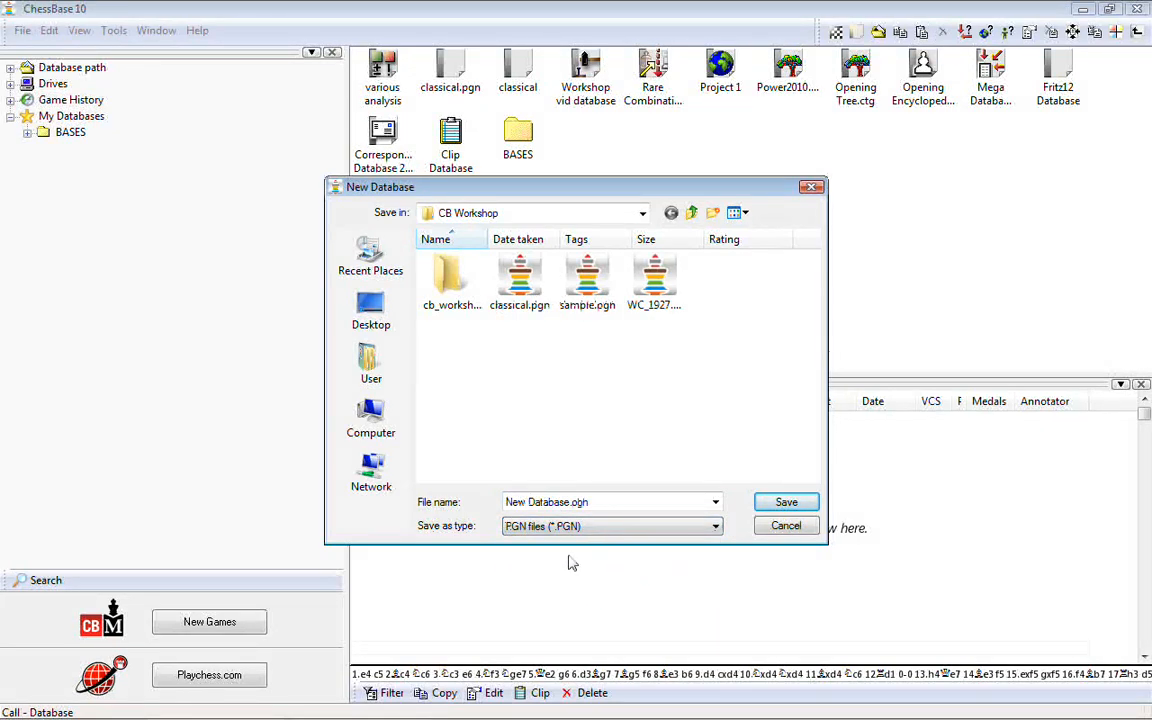
left_click(570, 502)
left_click_drag(570, 502, 468, 502)
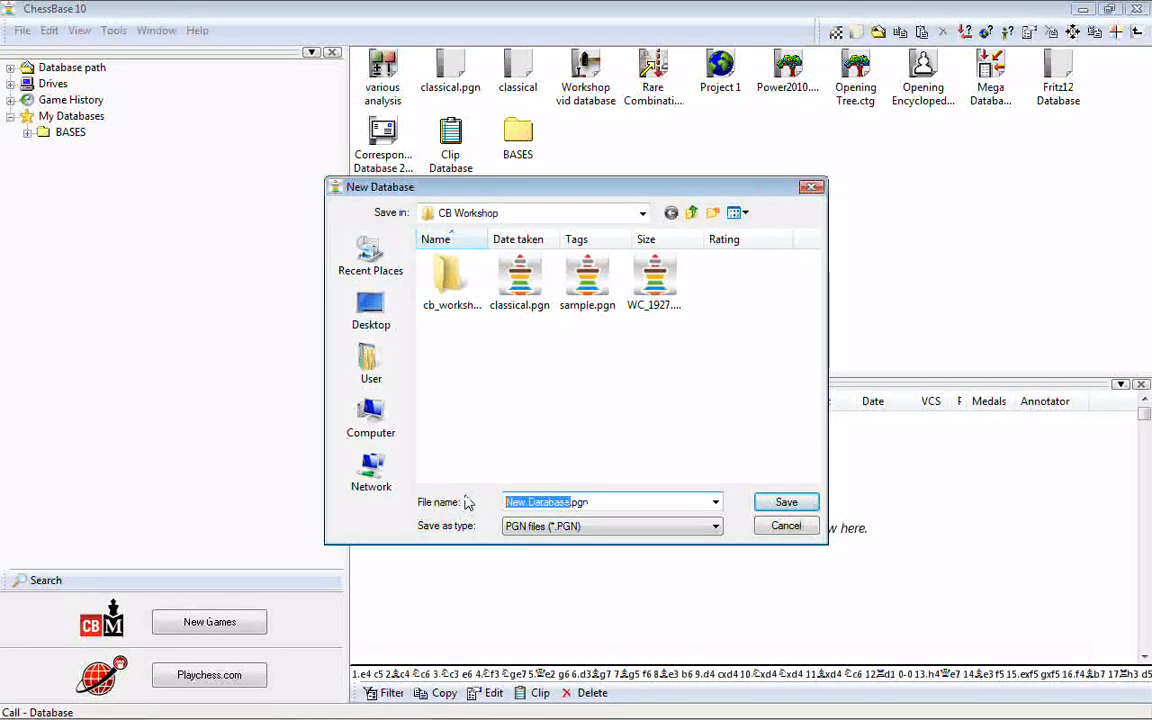
type("anderssen")
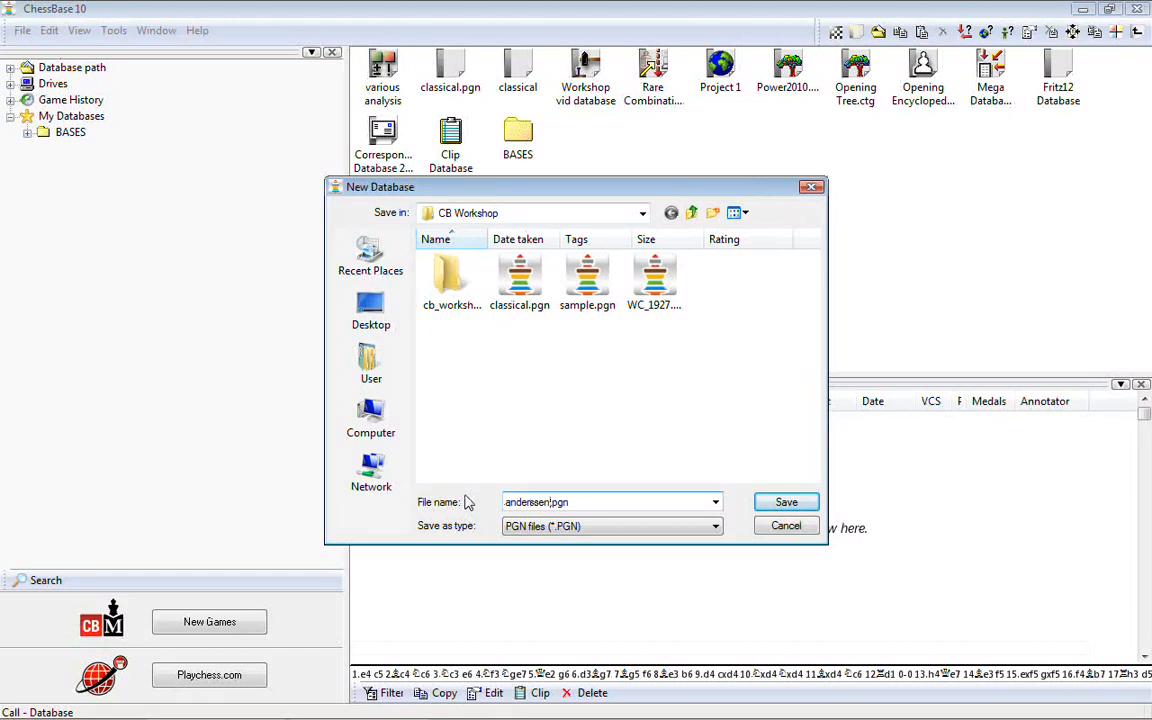
left_click(772, 505)
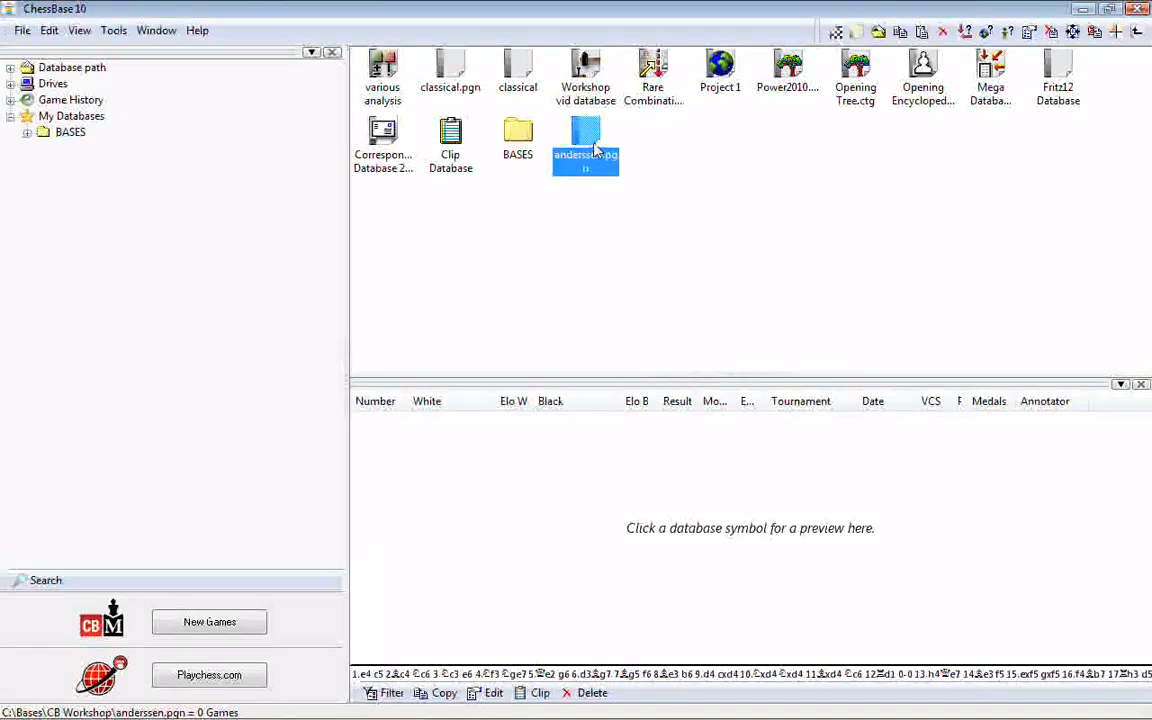
- Open the game search for the classical database and reset all search criteria, keeping Ignore colors enabled
left_click(522, 72)
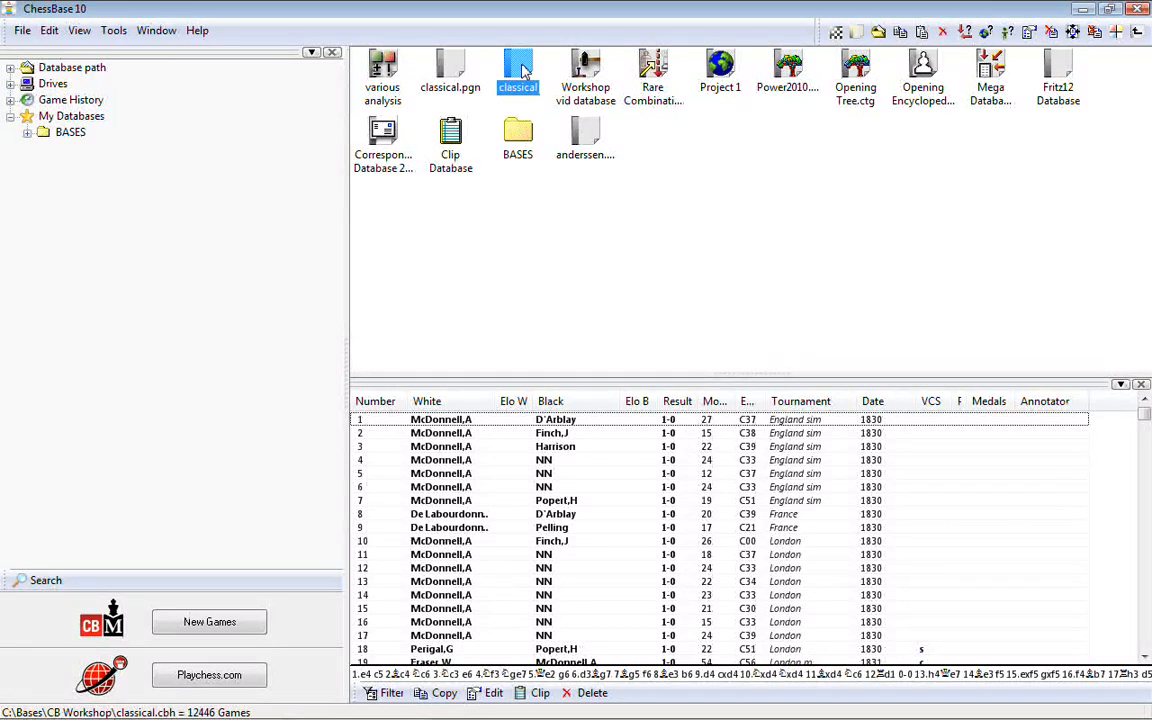
right_click(522, 70)
left_click(568, 96)
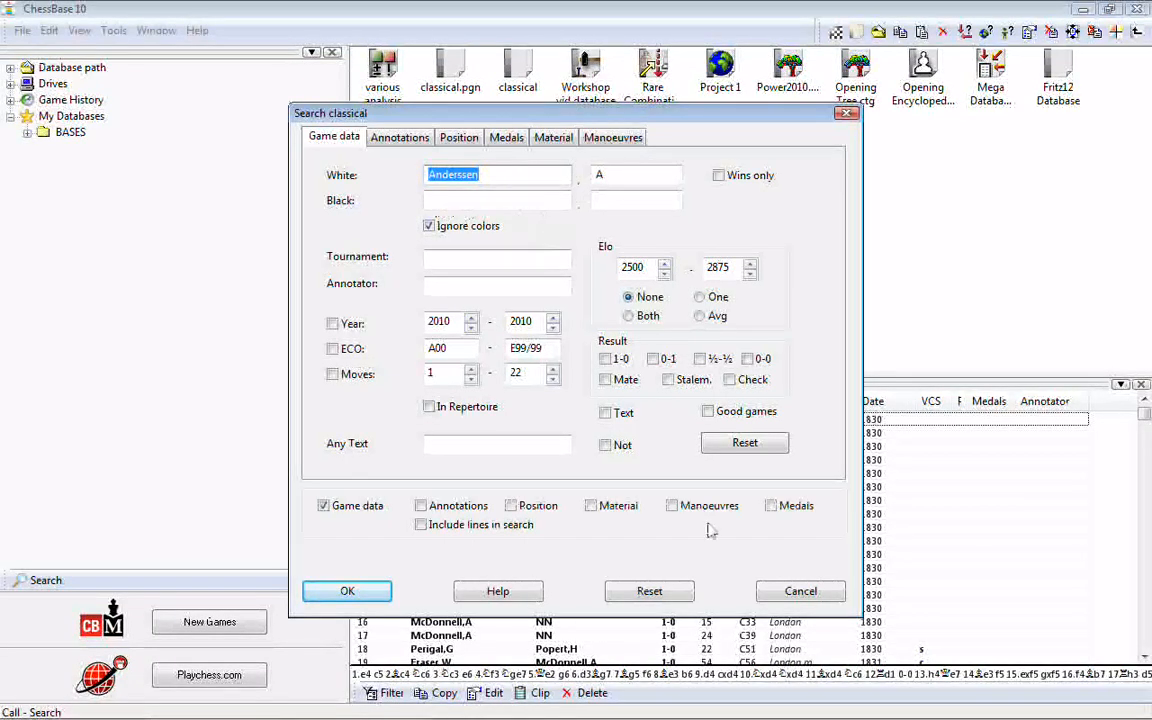
left_click(650, 594)
left_click(650, 592)
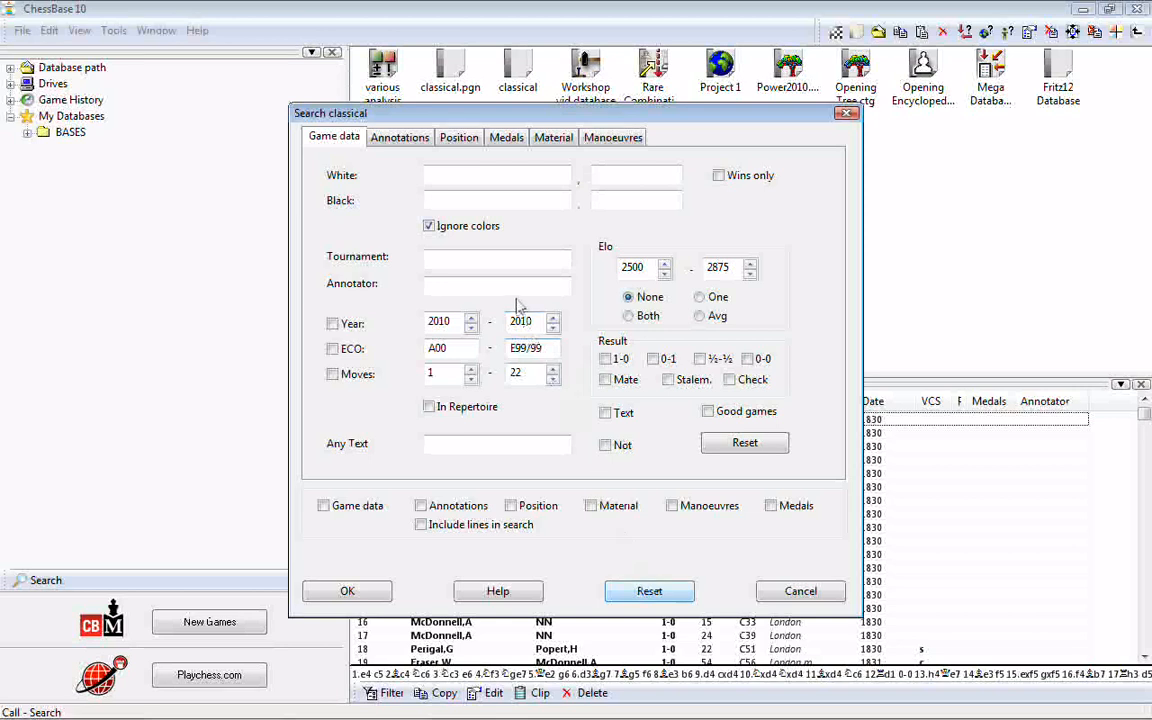
left_click(429, 226)
left_click(429, 226)
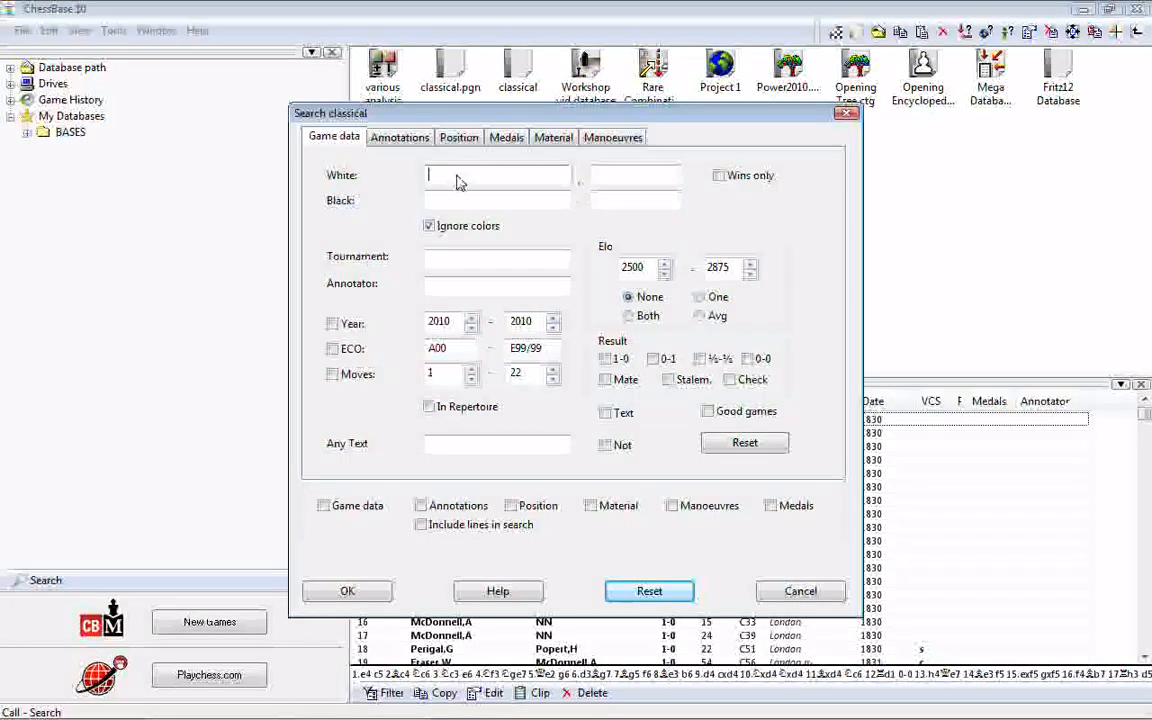
- Search the classical database for games with Anderssen, A entered as the White player
left_click(434, 181)
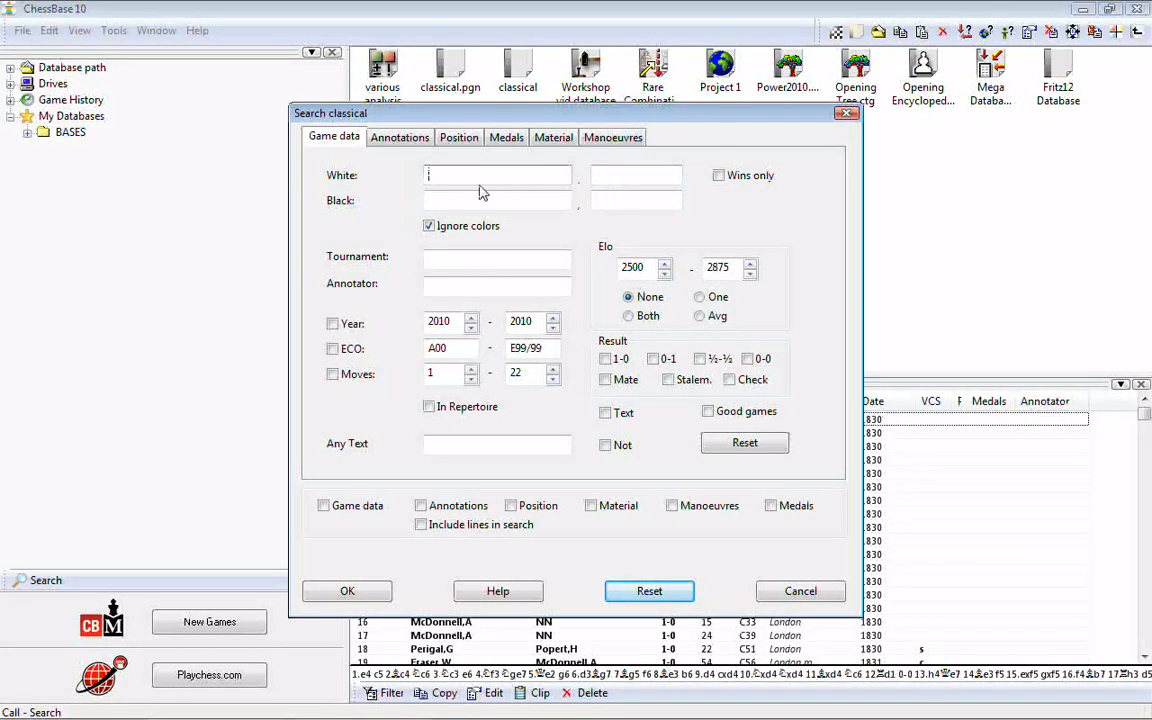
type("Anderssen")
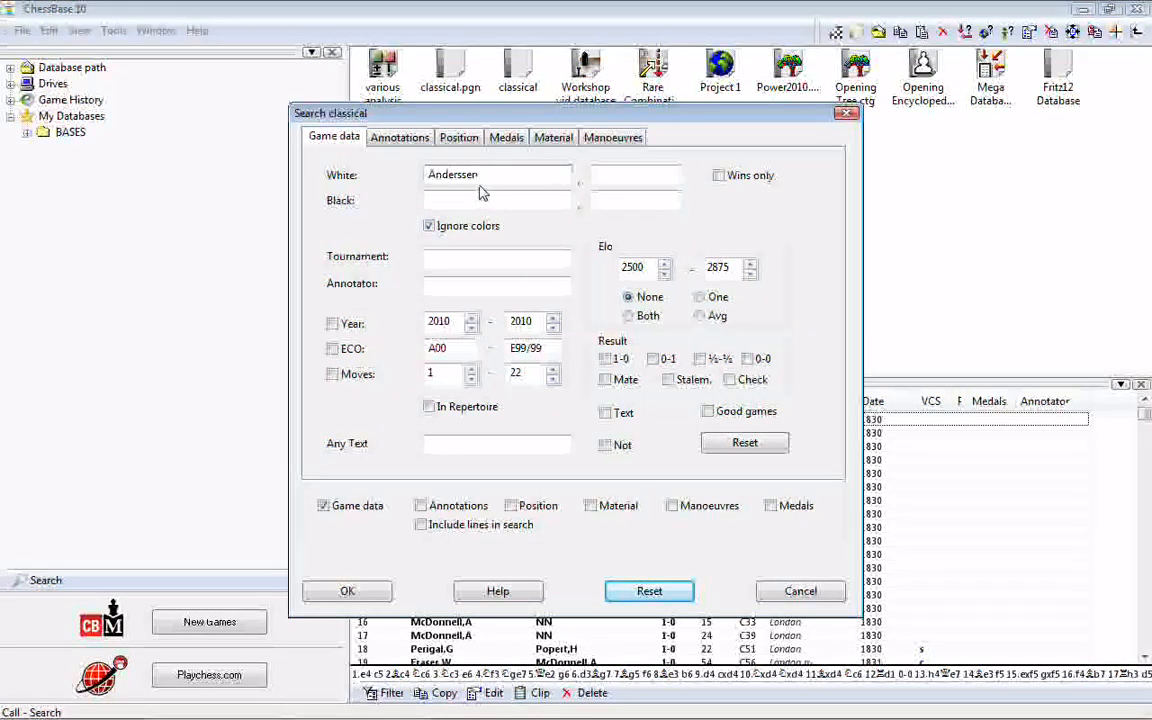
left_click(655, 180)
type("A")
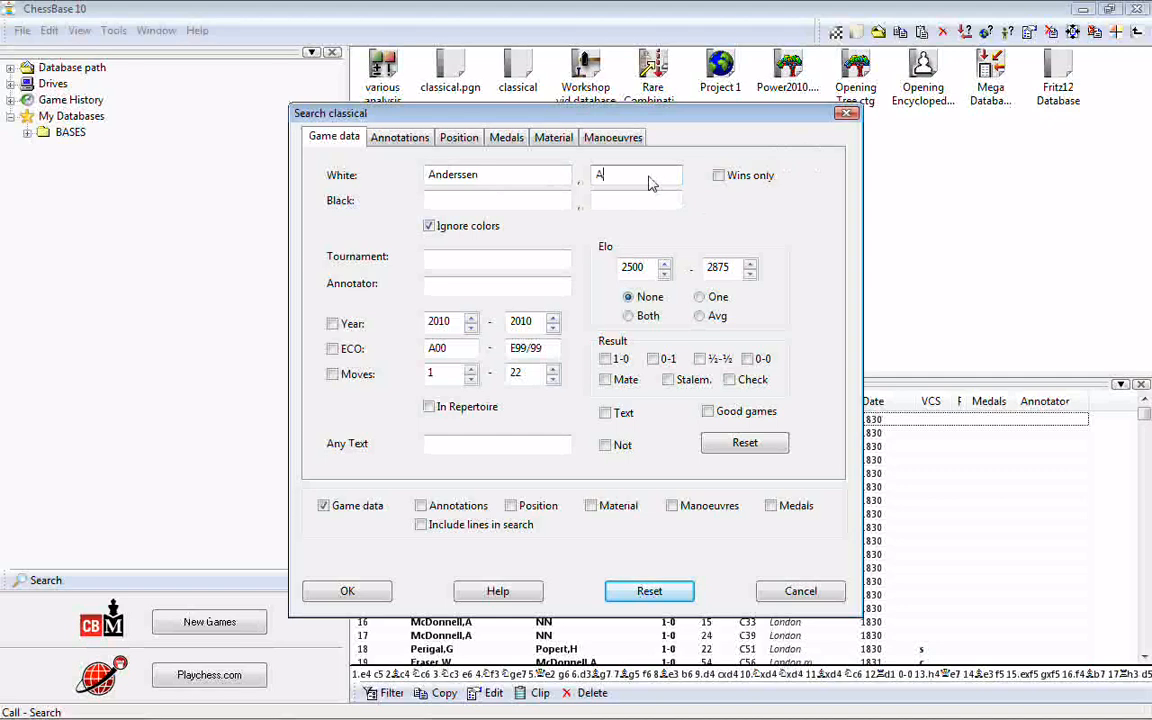
left_click(347, 591)
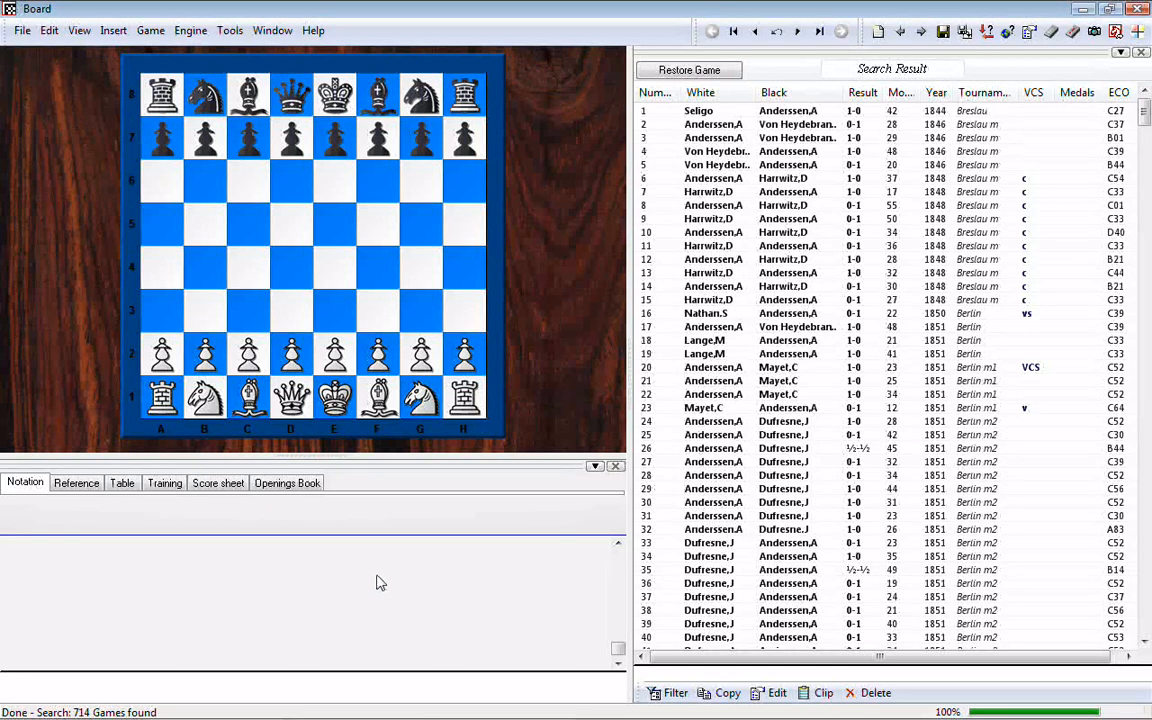
- Load the first game of the search result, then select all games in the list and copy them
double_click(795, 112)
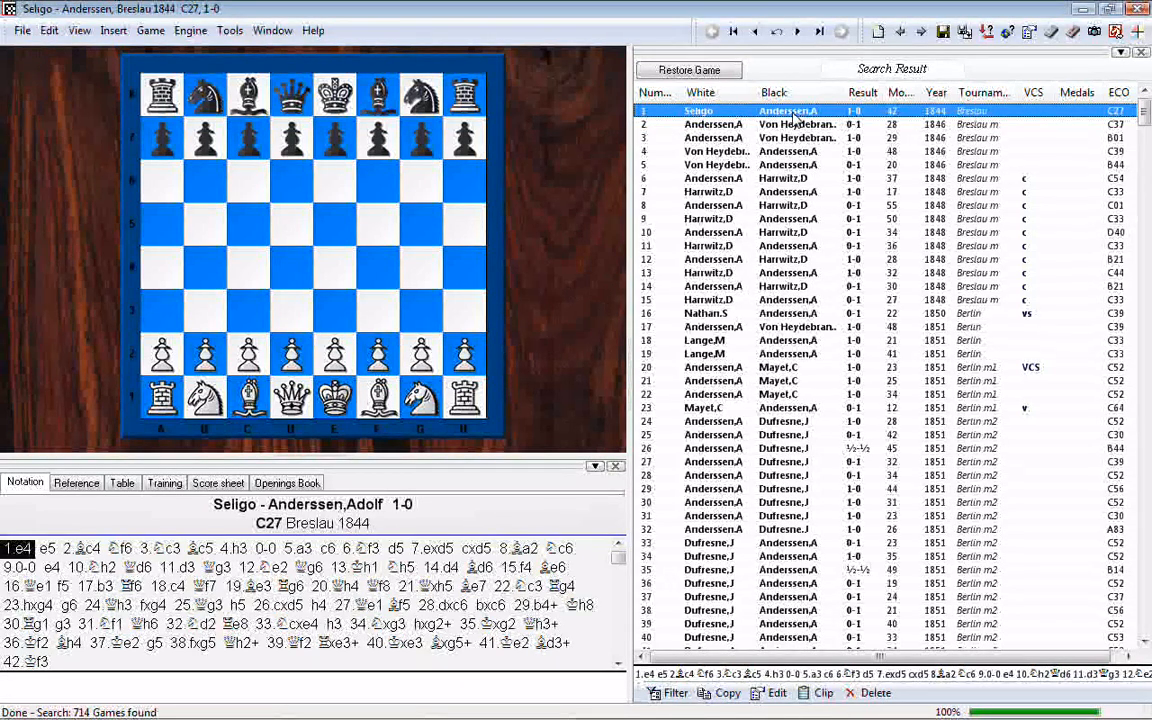
right_click(795, 118)
mouse_move(808, 126)
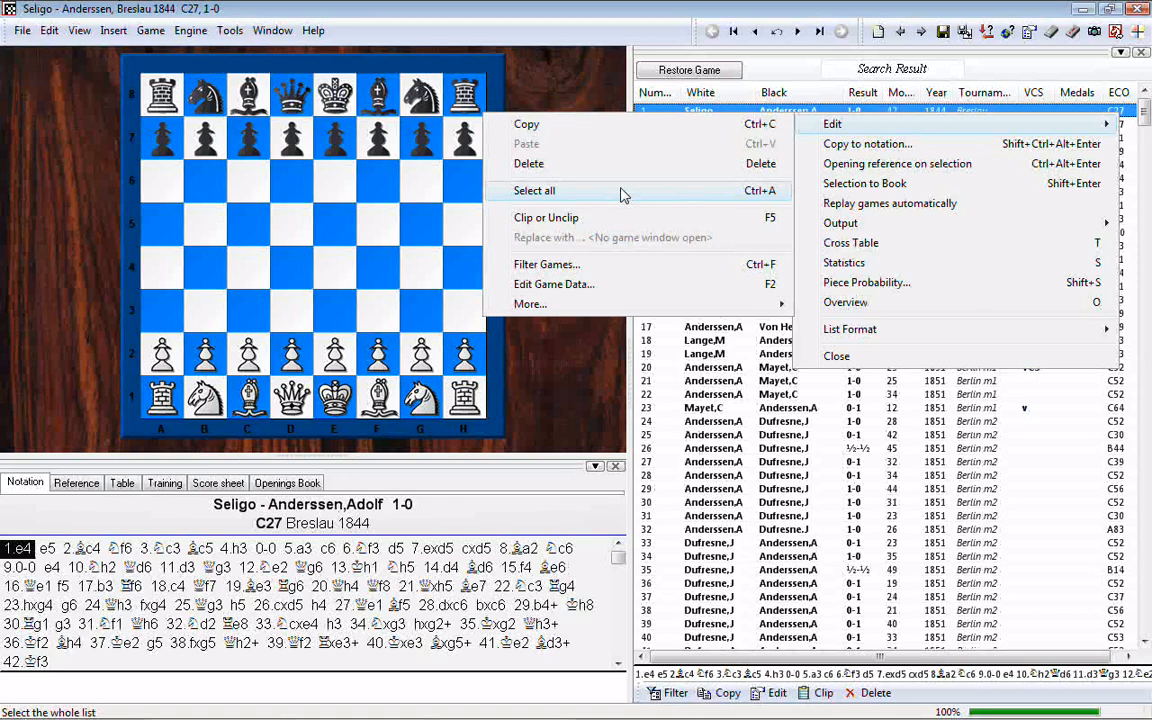
left_click(567, 199)
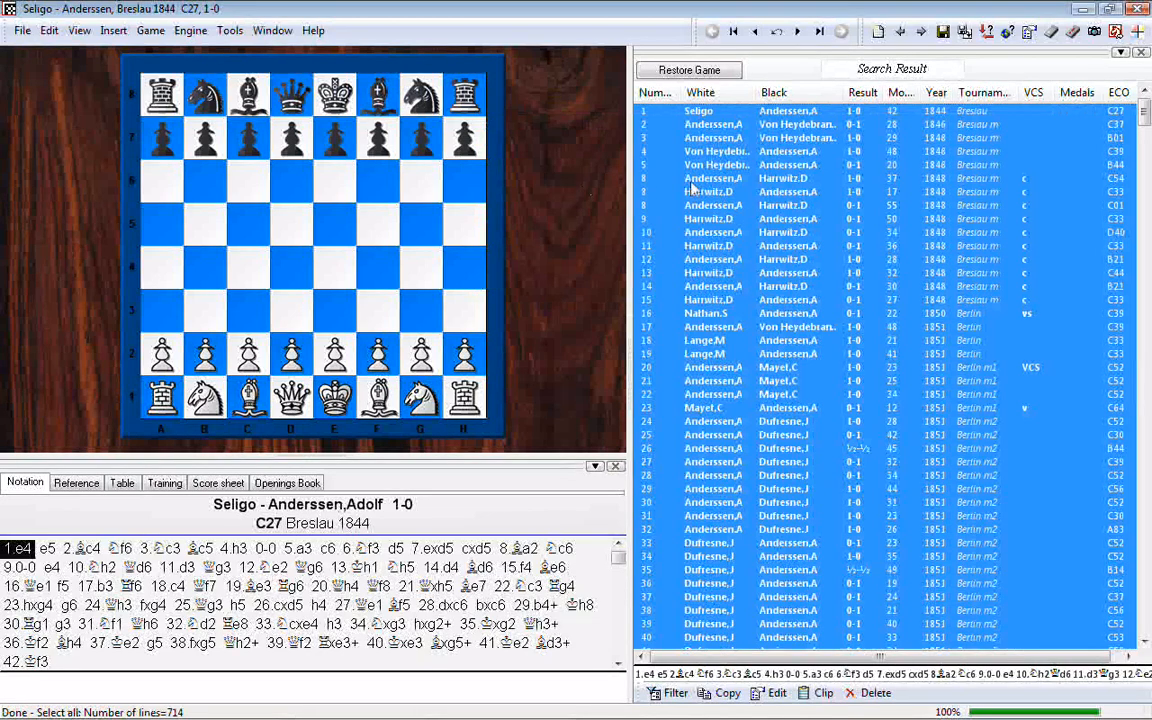
right_click(745, 175)
mouse_move(778, 185)
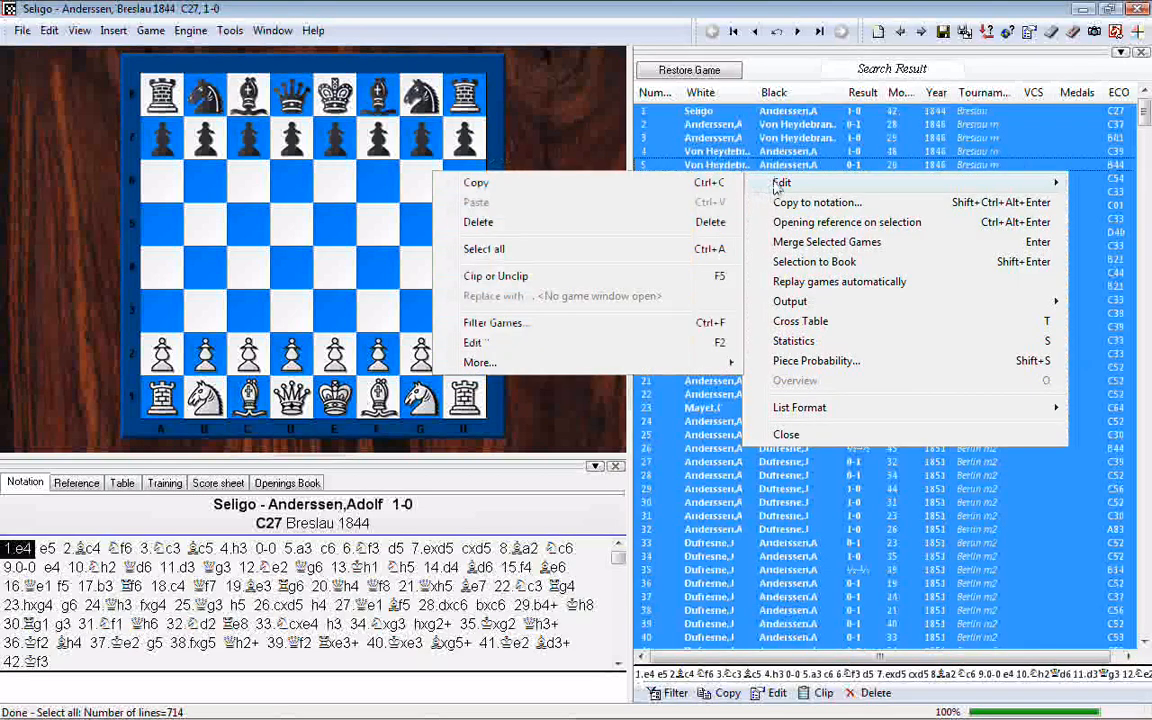
left_click(604, 188)
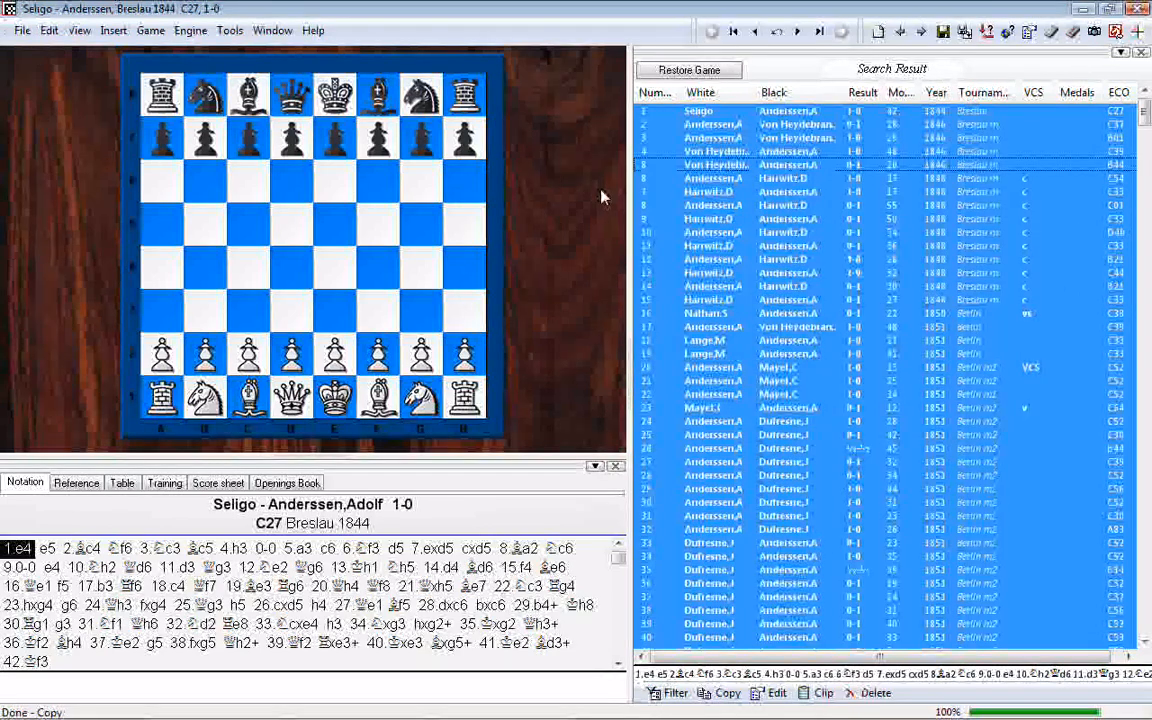
- Return to the database window and paste all the copied games into the anderssen.pgn database
left_click(368, 708)
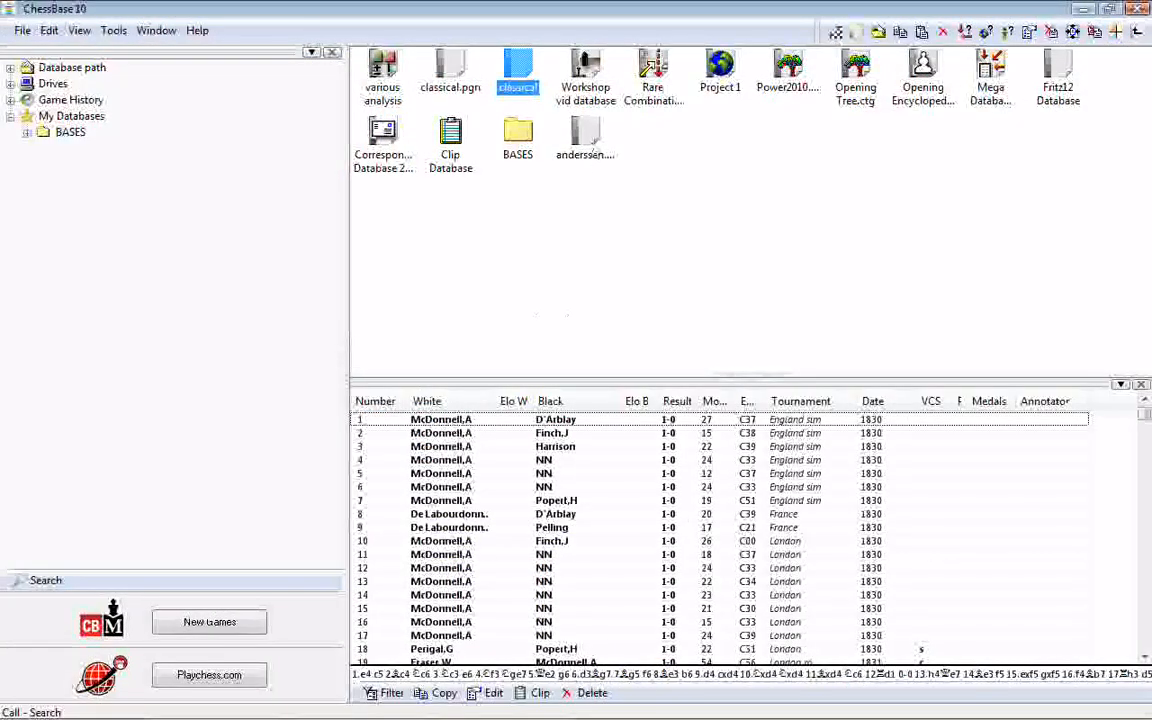
left_click(590, 142)
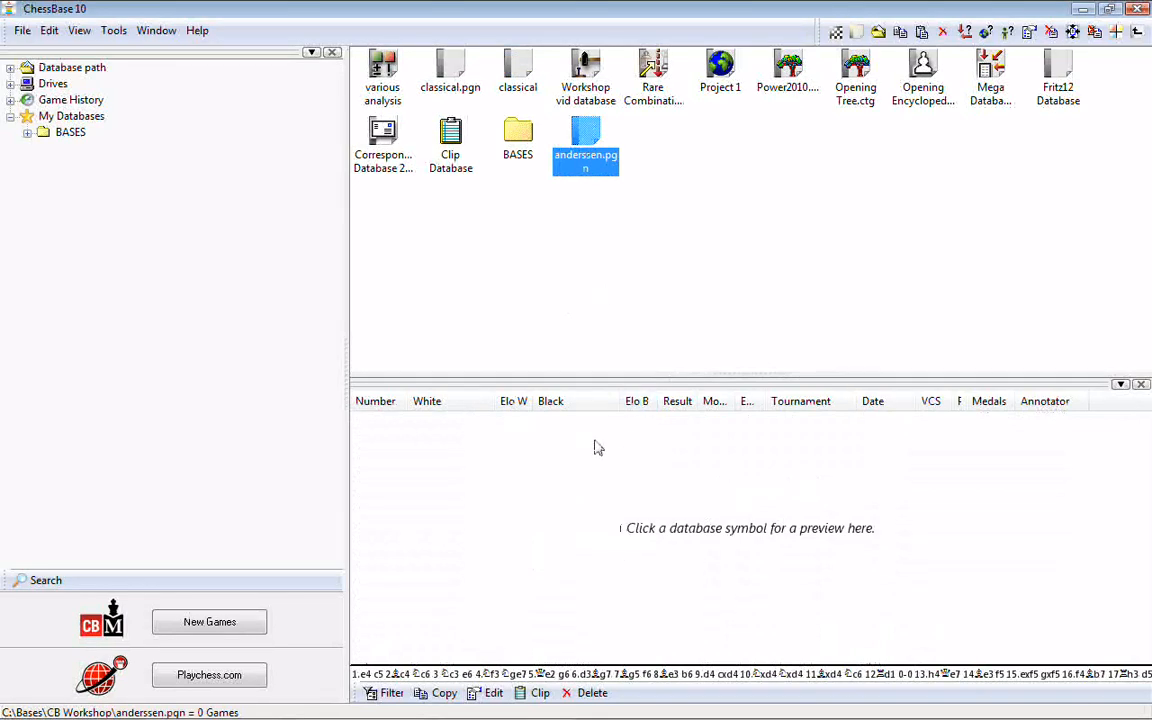
right_click(589, 139)
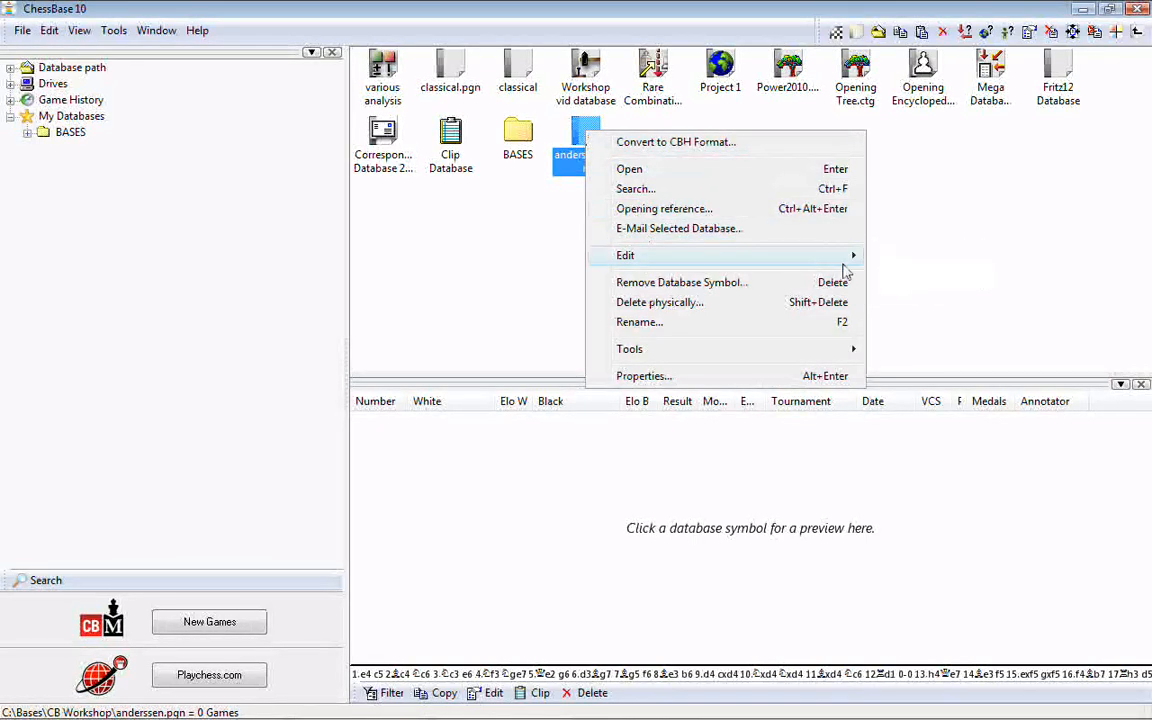
mouse_move(850, 256)
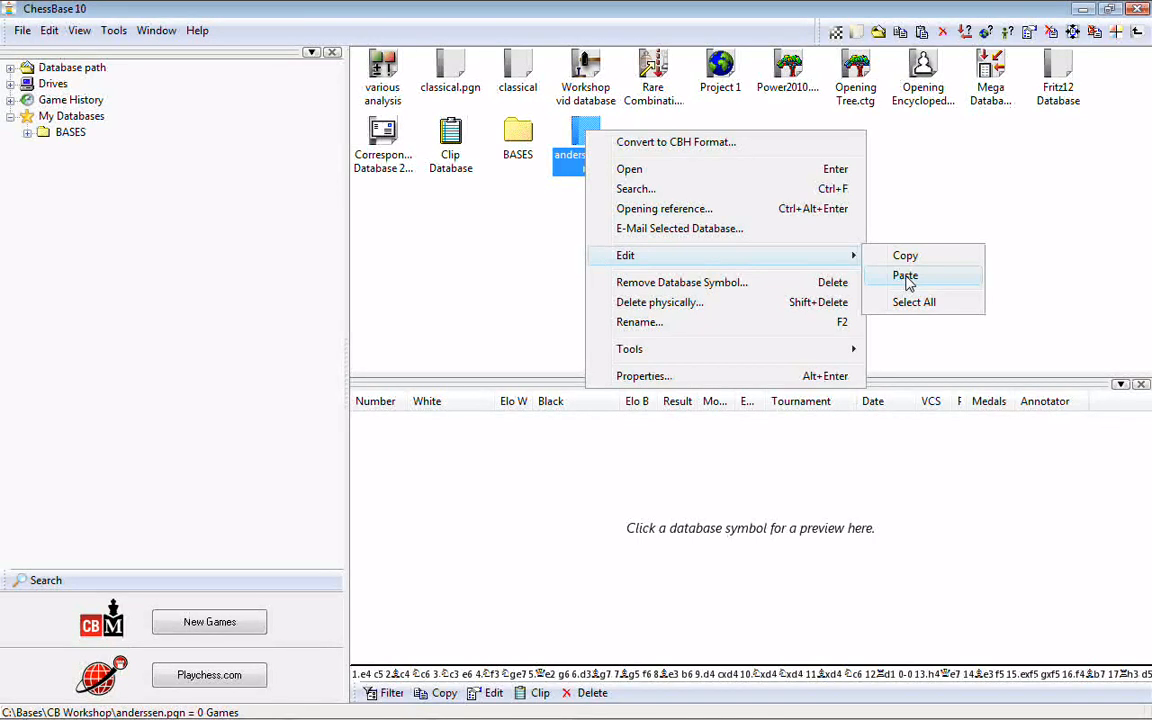
left_click(905, 277)
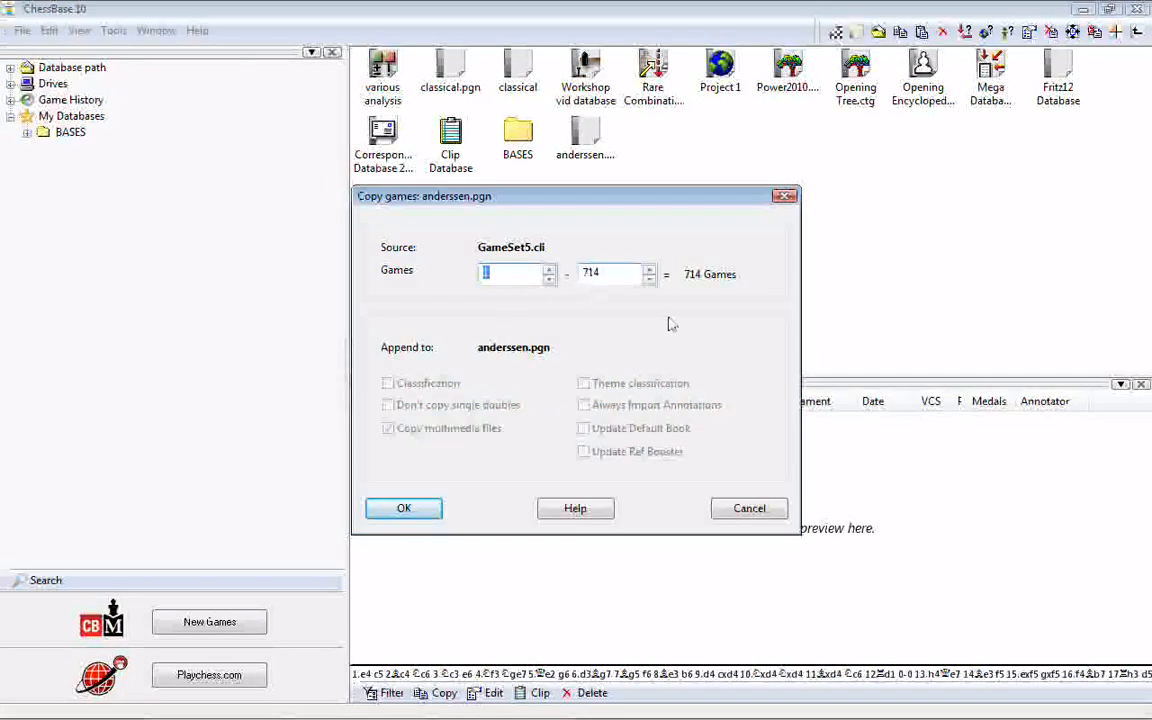
left_click(406, 509)
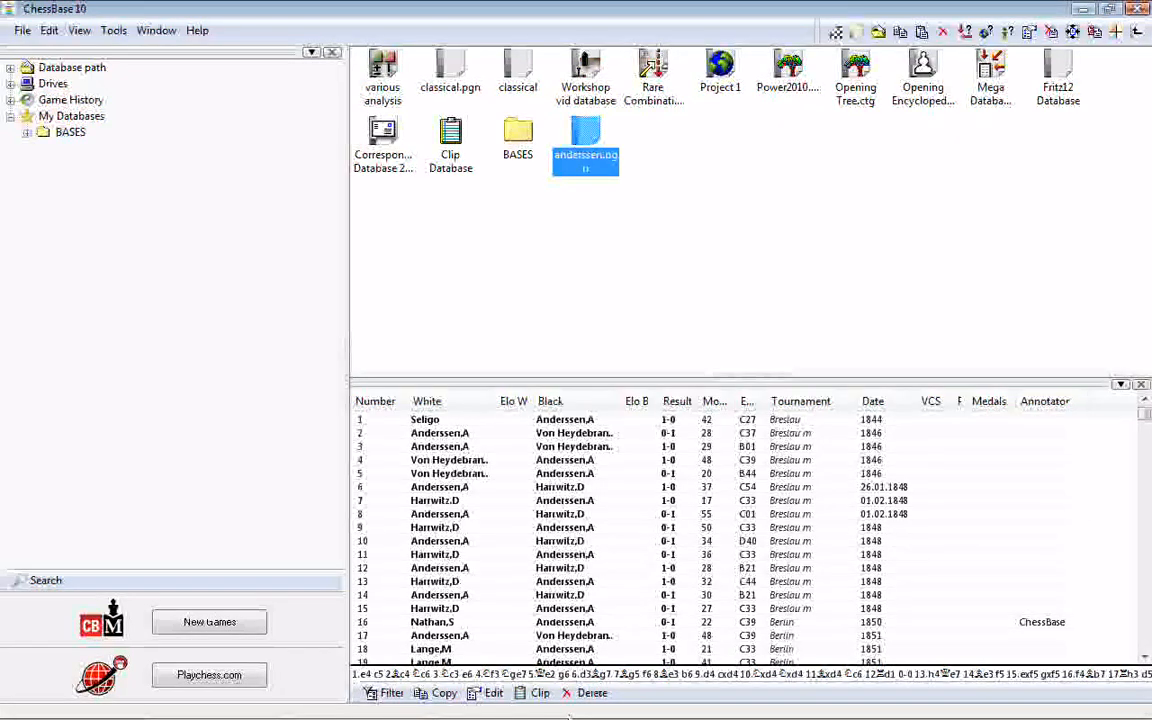
- Switch back to the board window with the search result and select every game in the list
mouse_move(471, 708)
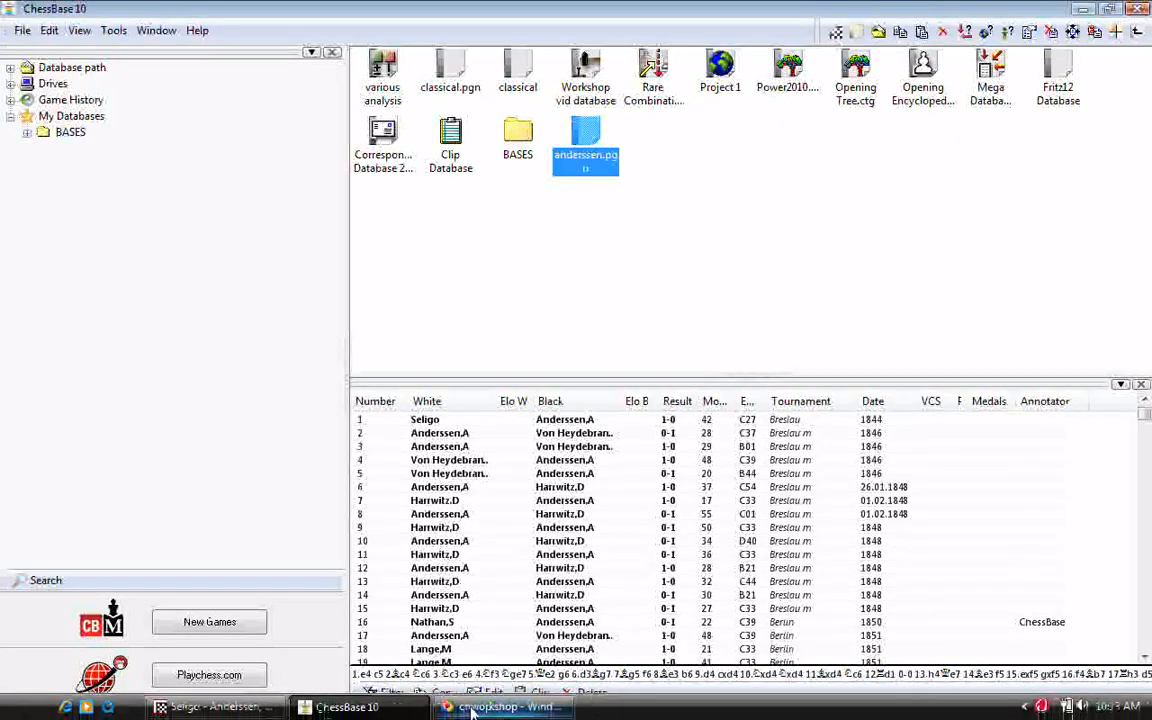
left_click(266, 710)
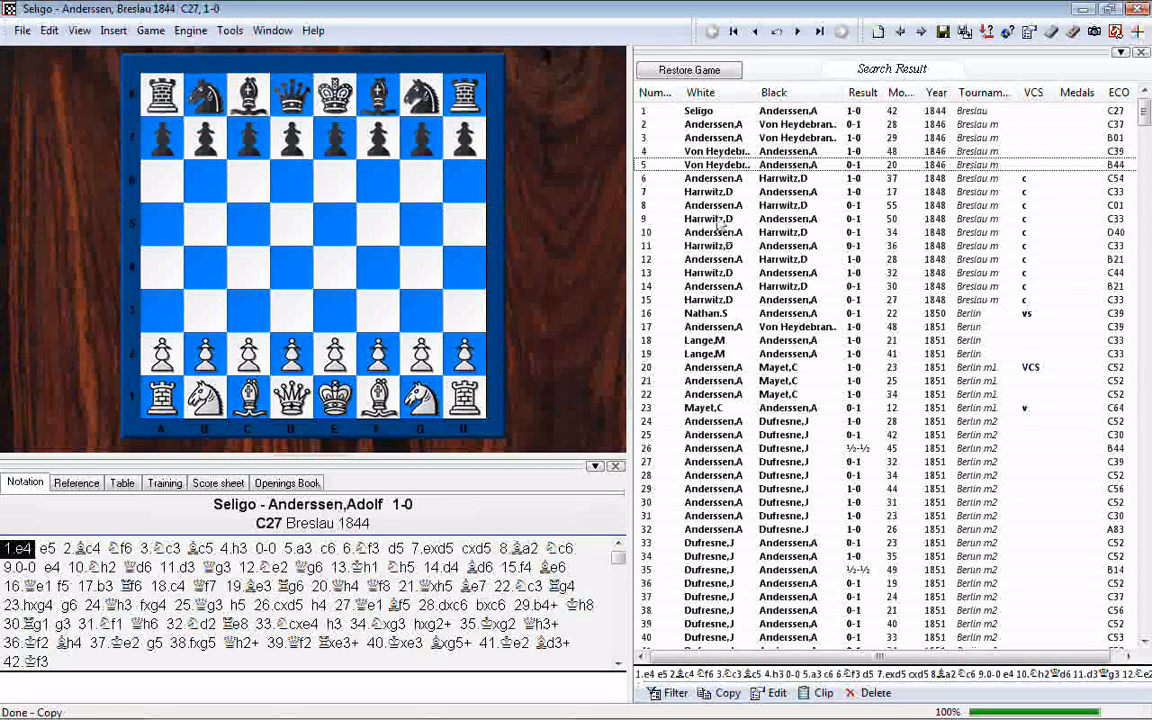
key("ctrl+a")
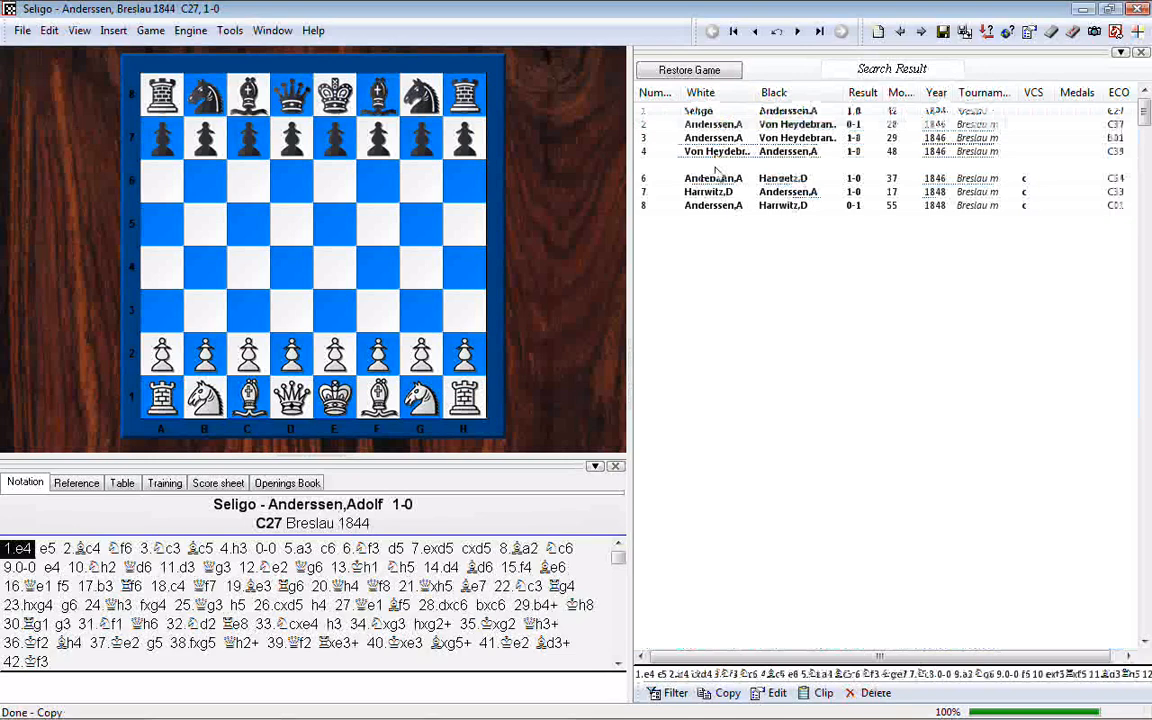
- Select only the individual games 5, 8, 10, 13, 15, 18, 22, 27 and 39 in the search result list
left_click(712, 205)
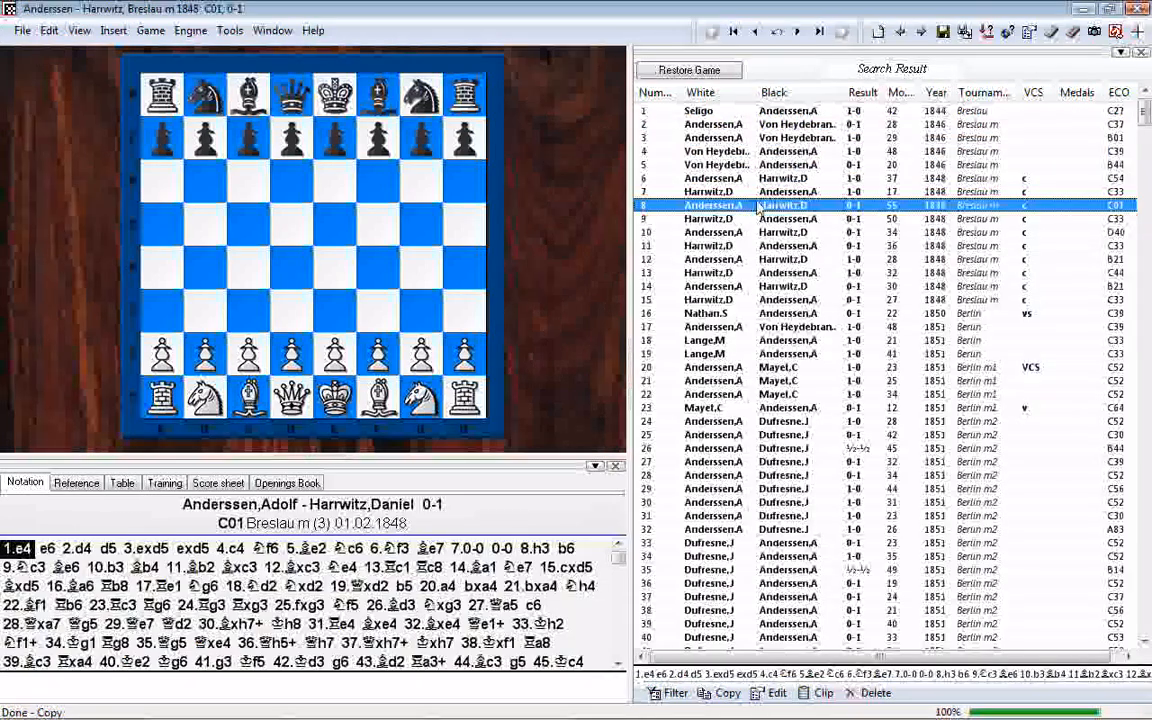
left_click(716, 165, "ctrl")
left_click(665, 232, "ctrl")
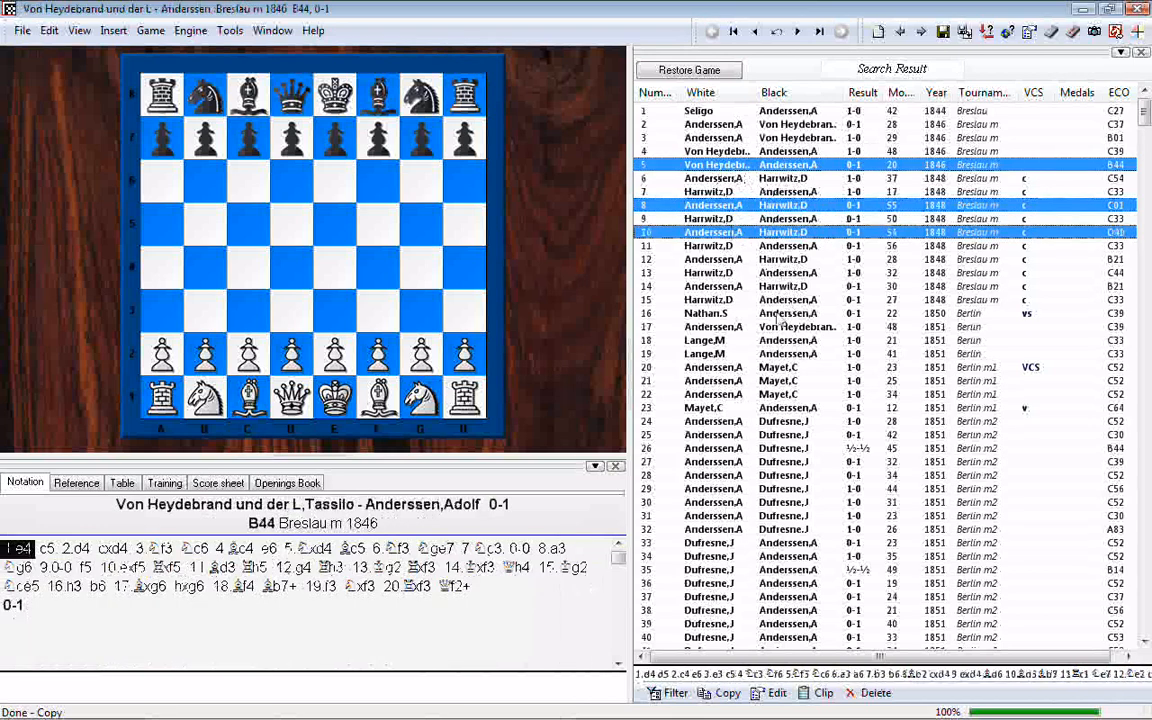
left_click(750, 395, "ctrl")
left_click(745, 341, "ctrl")
left_click(740, 273, "ctrl")
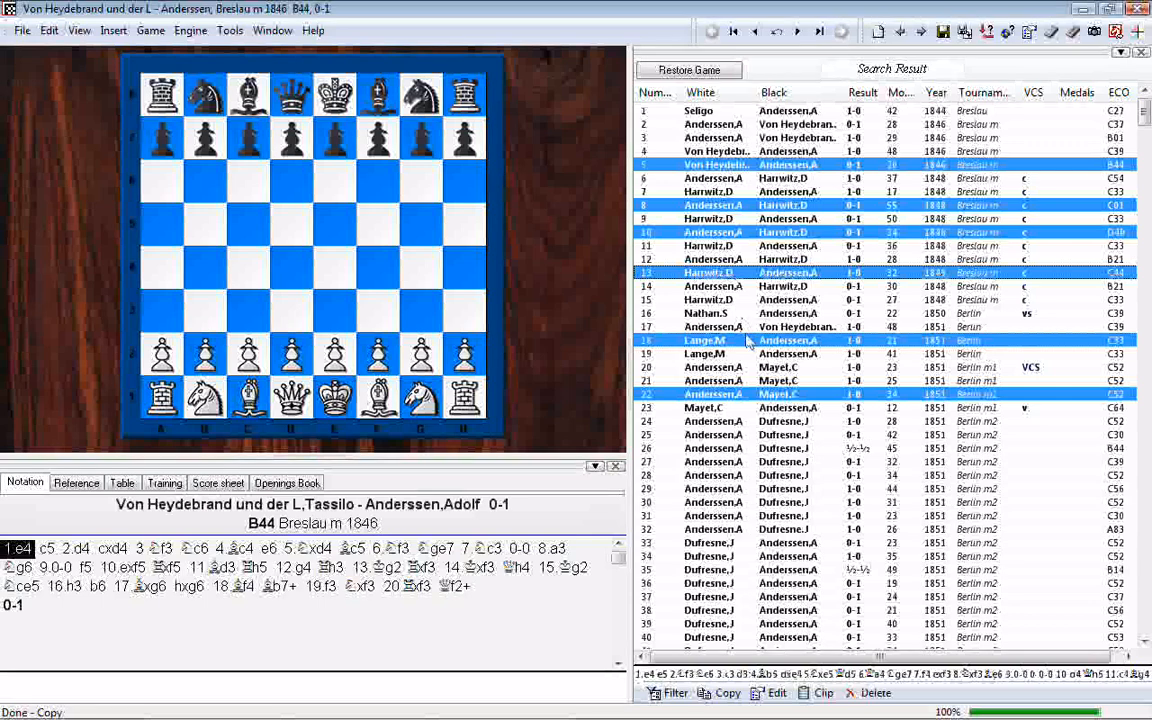
left_click(740, 300, "ctrl")
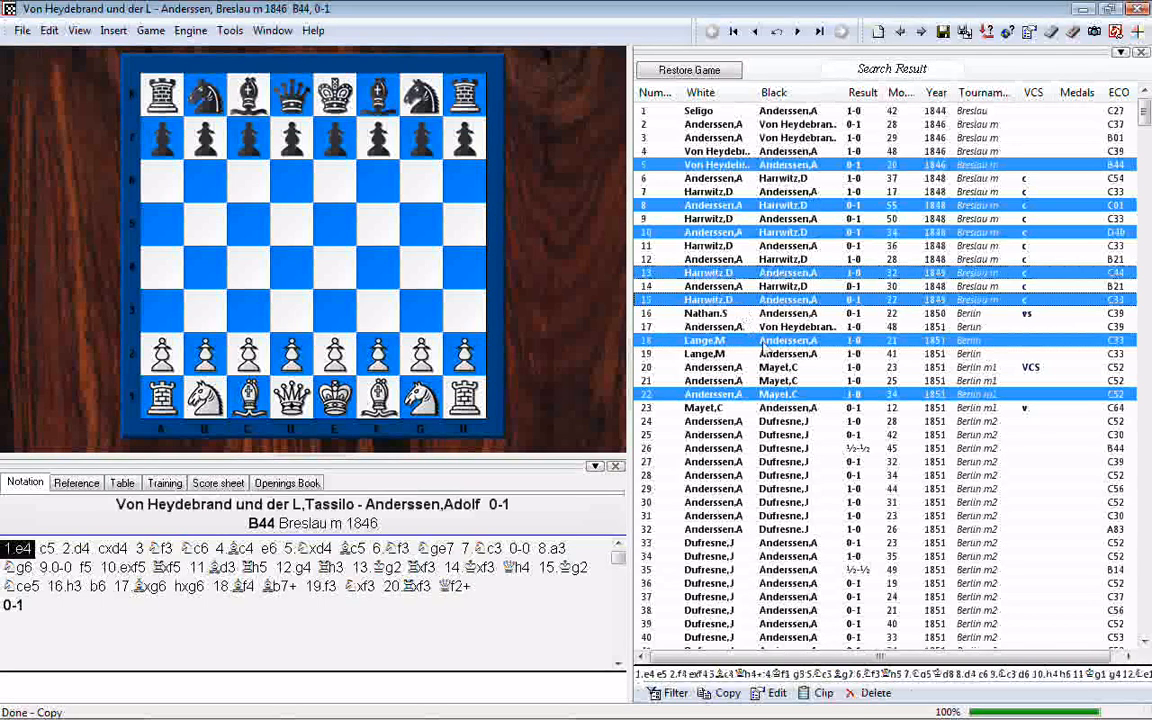
left_click(760, 623, "ctrl")
left_click(780, 463, "ctrl")
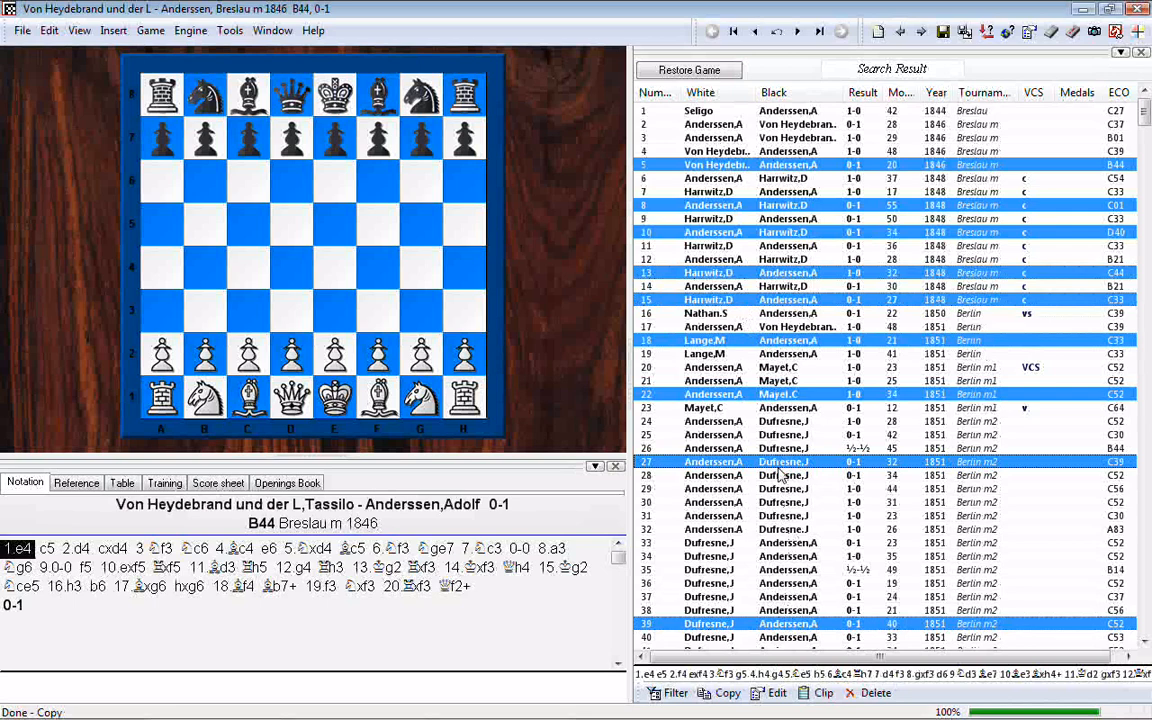
- Copy the individually selected games from the search result list
right_click(738, 348)
mouse_move(745, 352)
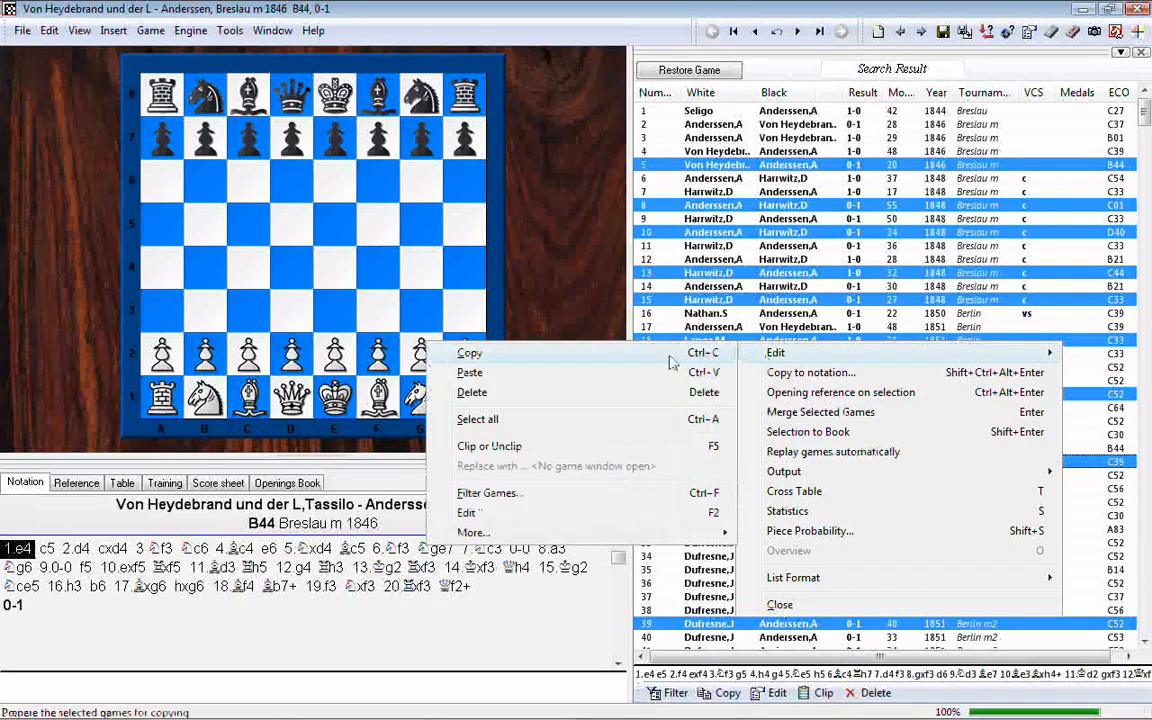
left_click(585, 326)
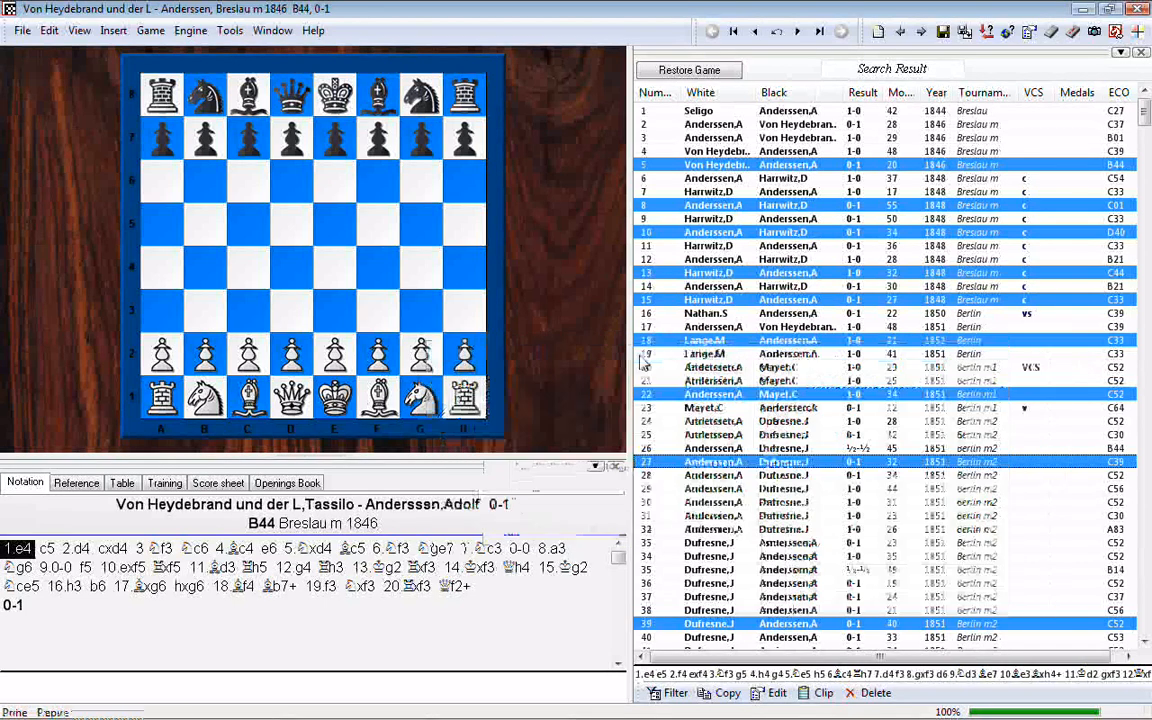
- Switch to the database window, start pasting the copied games into anderssen.pgn, and decline the copy confirmation
left_click(352, 707)
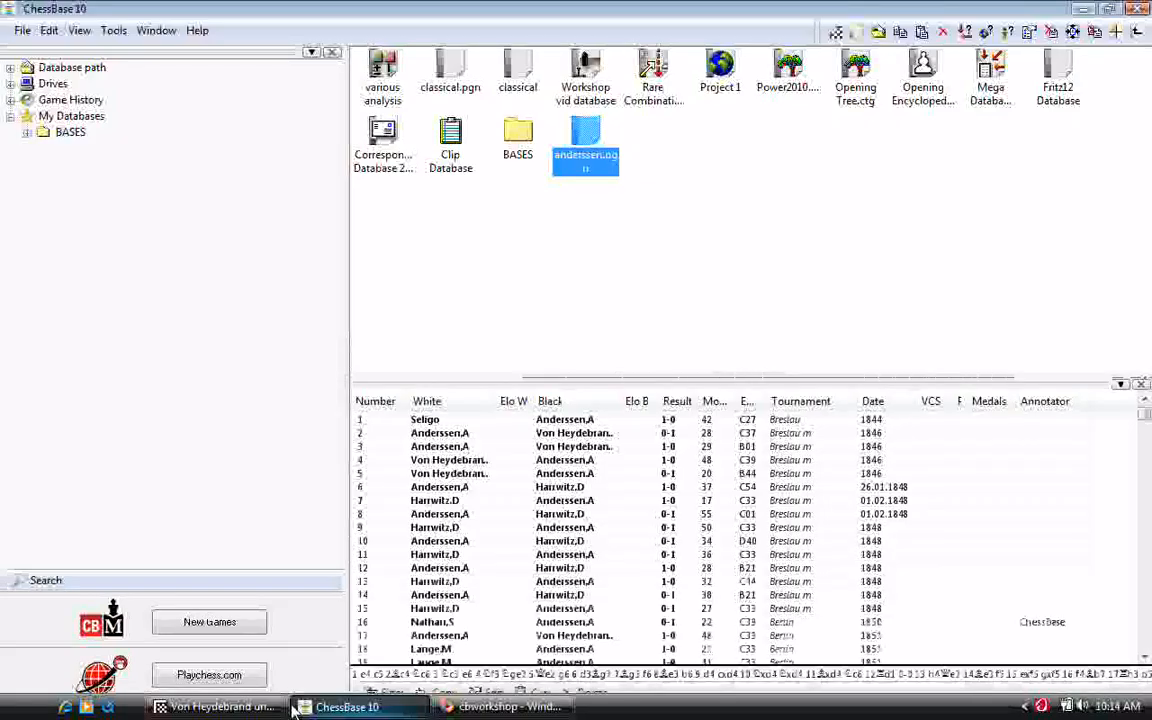
right_click(587, 143)
mouse_move(663, 262)
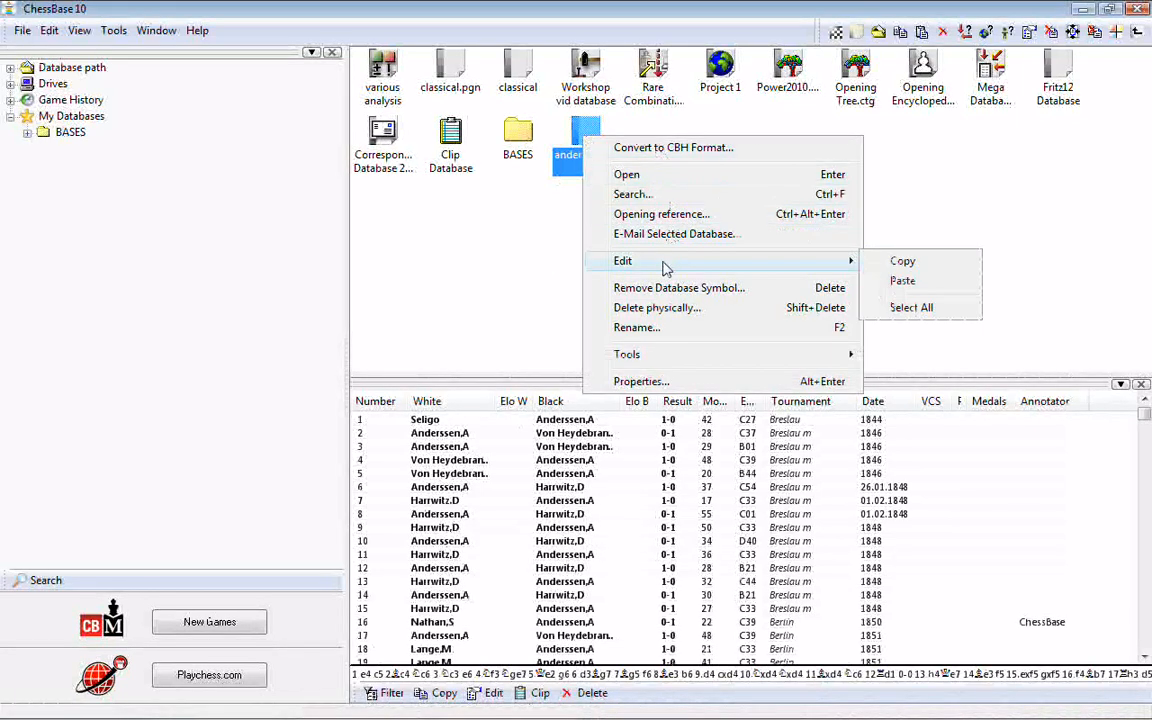
left_click(900, 281)
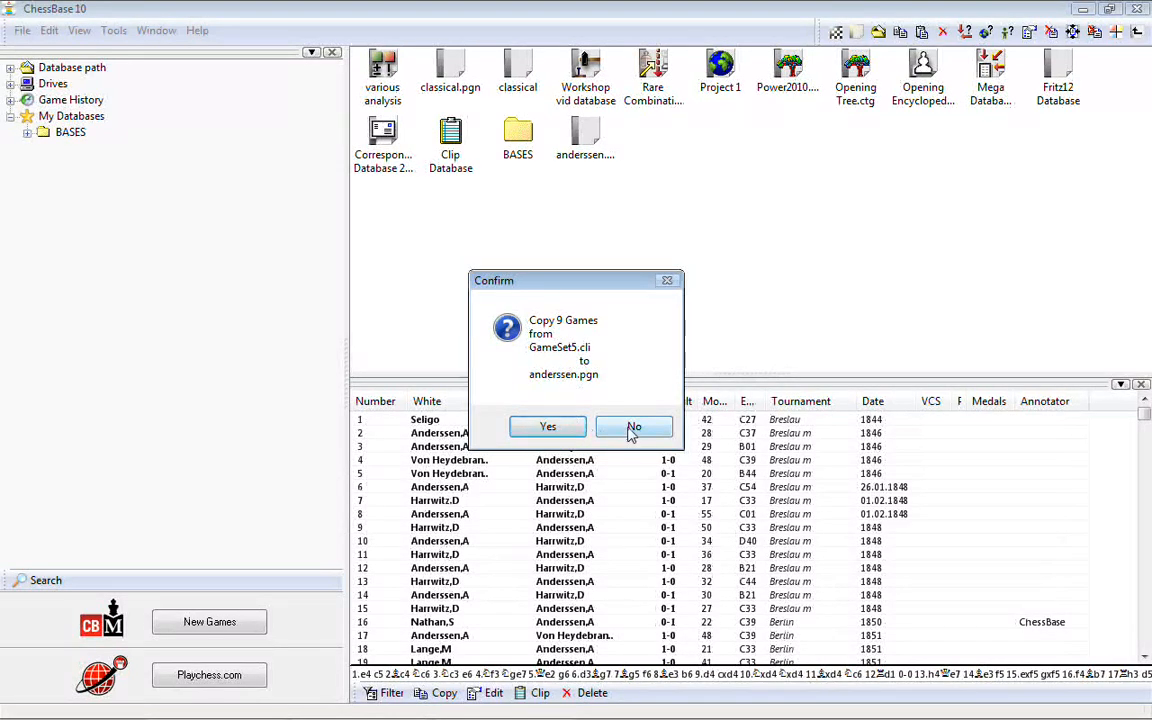
left_click(634, 428)
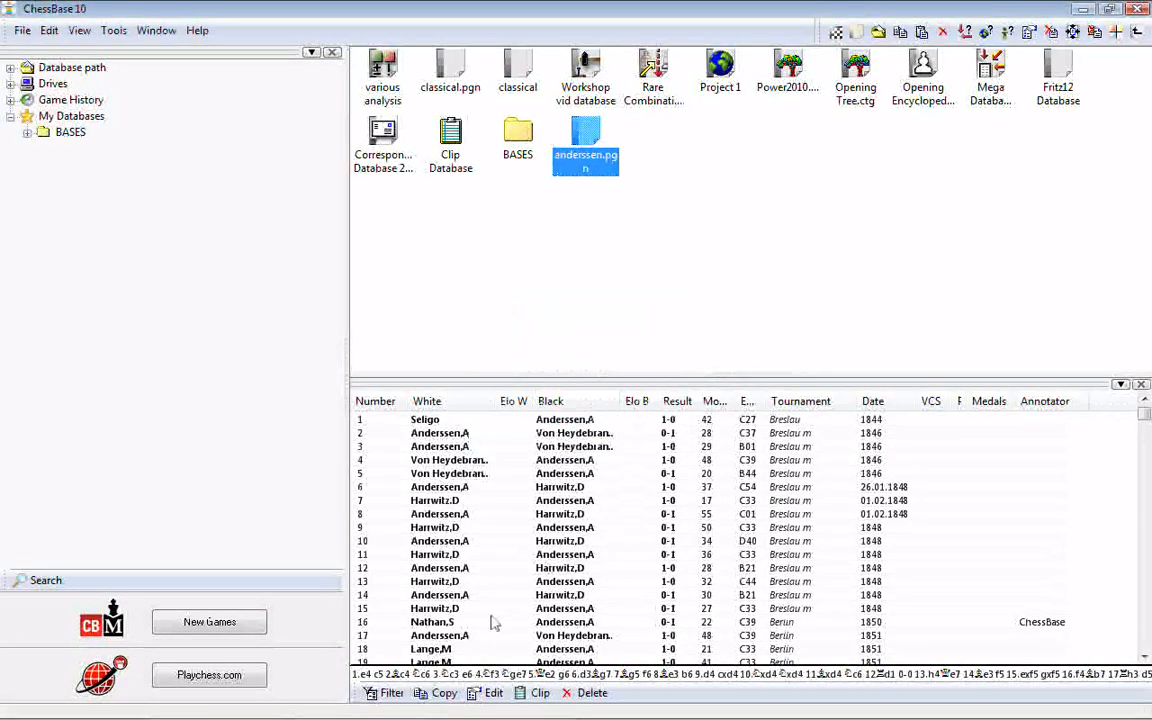
- Return to the board window and select only the non-adjacent games 12, 17, 22 and 26 in the search result list
mouse_move(340, 714)
left_click(266, 711)
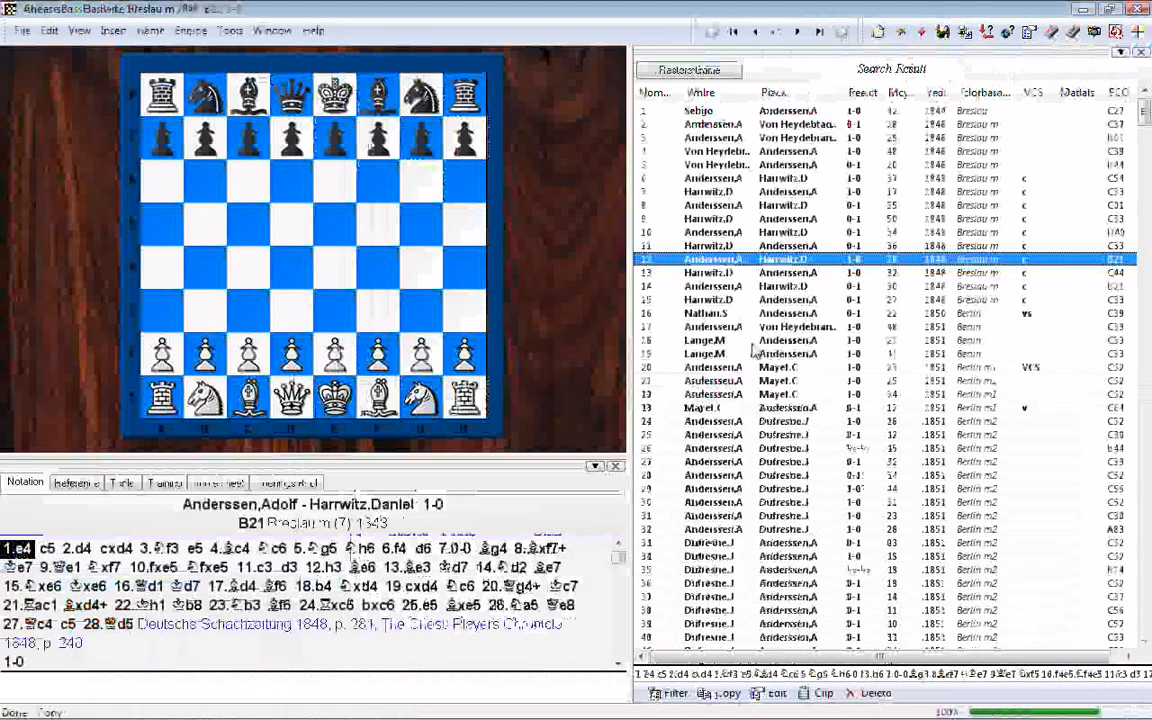
left_click(751, 328, "ctrl")
left_click(768, 394, "ctrl")
left_click(784, 448, "ctrl")
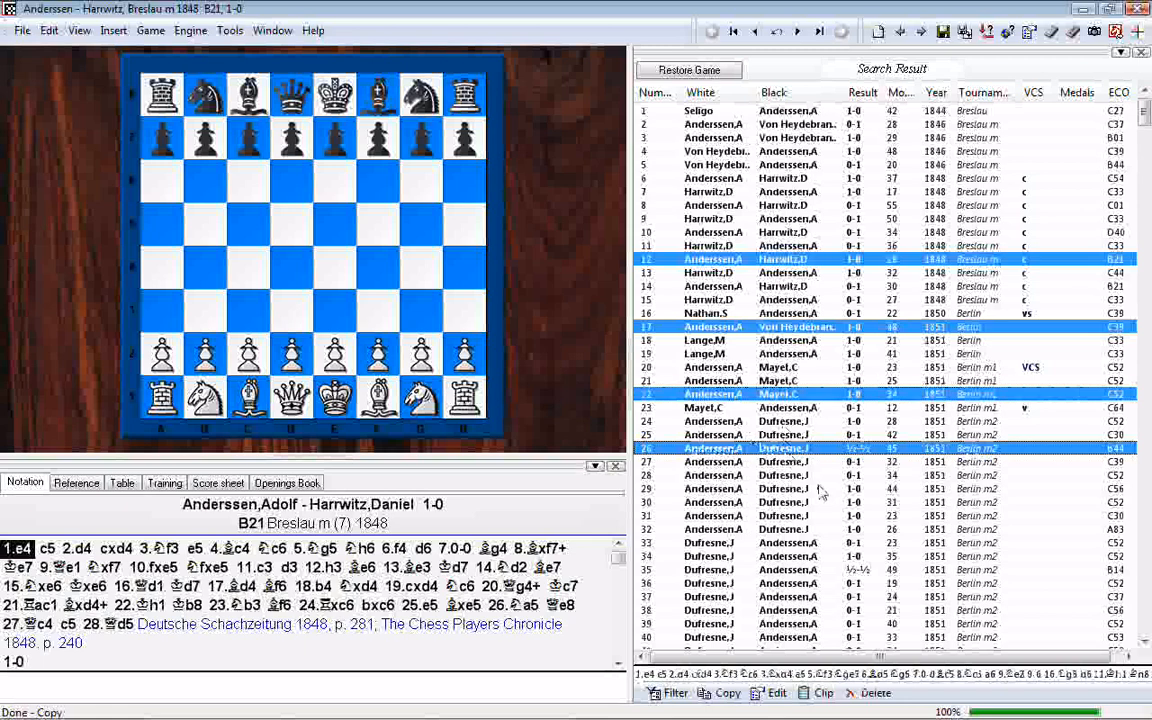
- Replace the multiple selection, close the notation pane, and select the adjacent games 24 and 25 in the search result
left_click(662, 300)
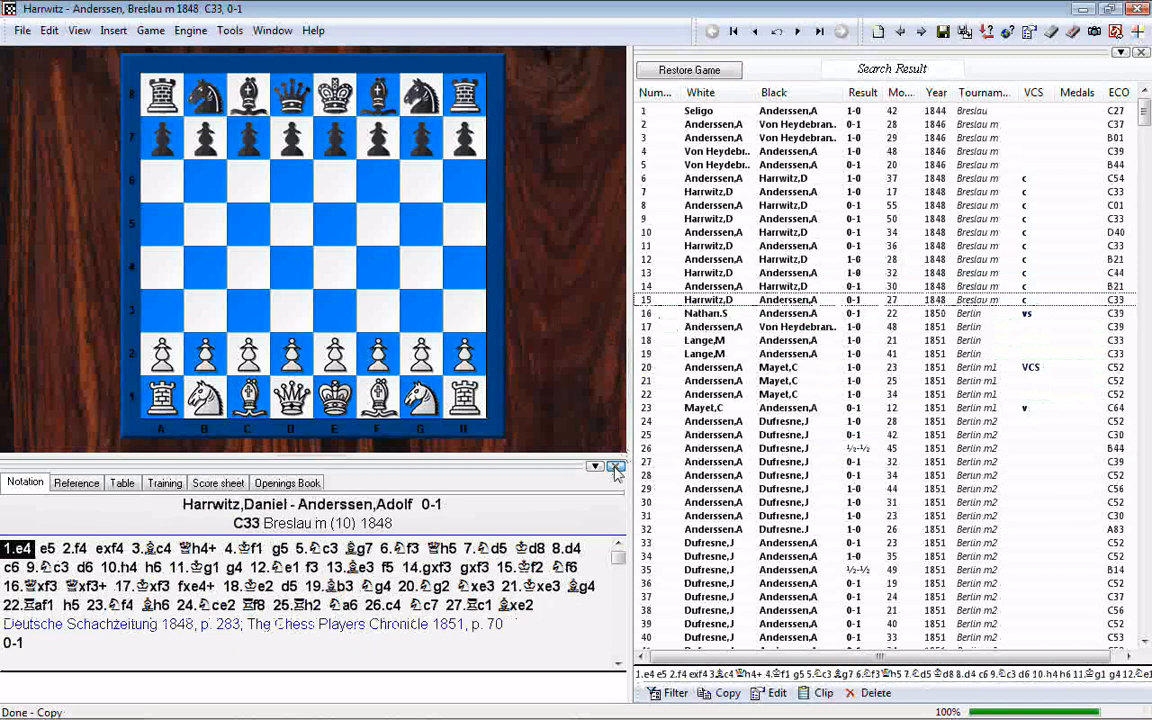
left_click(615, 467)
left_click(760, 422)
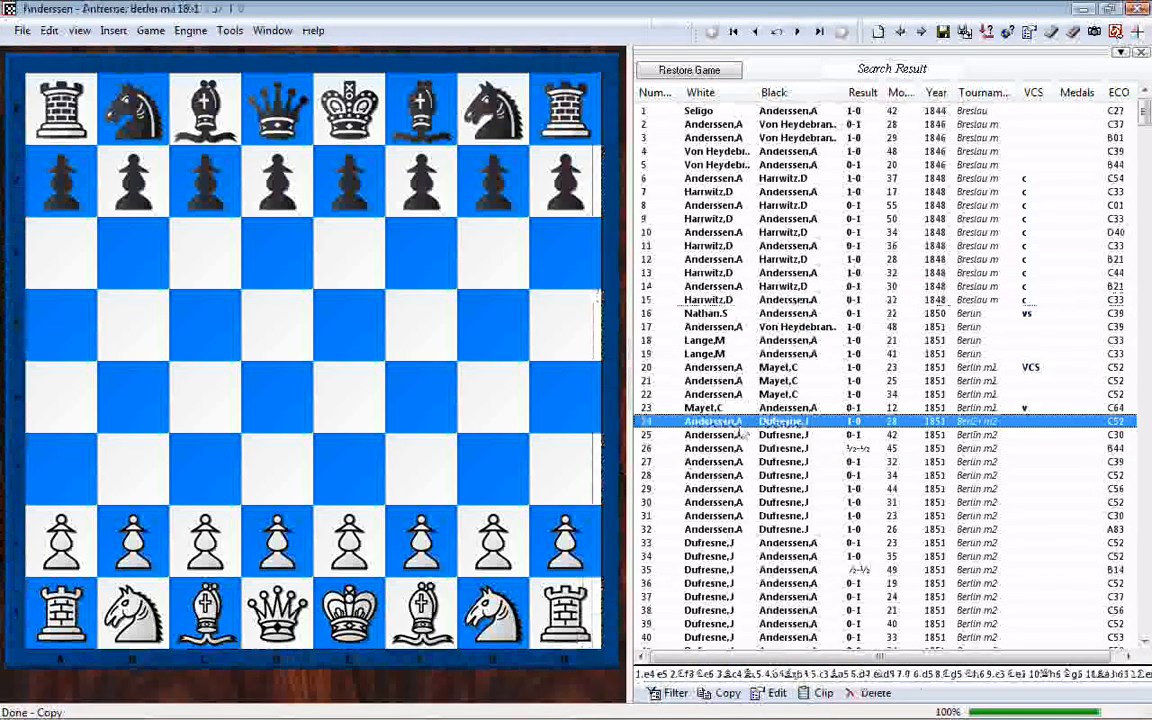
left_click(764, 435, "shift")
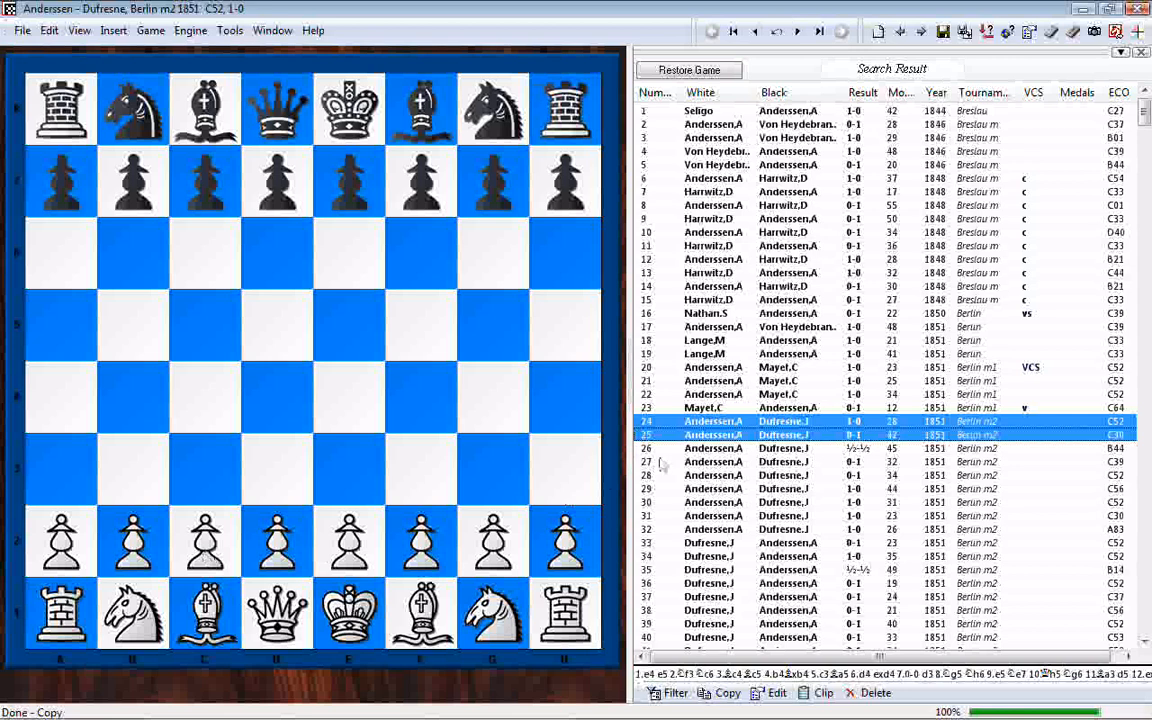
- Select the continuous block of Berlin m2 games from 24 through 41 in the search result list
left_click(727, 424)
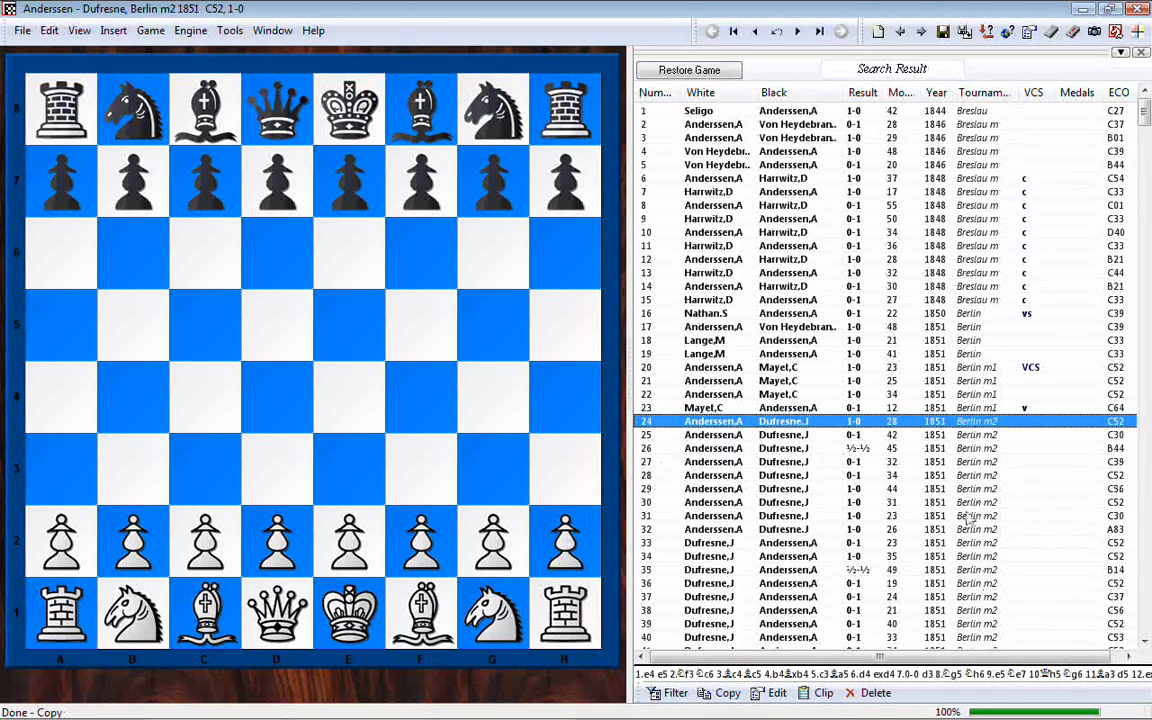
left_click_drag(1147, 121, 1147, 127)
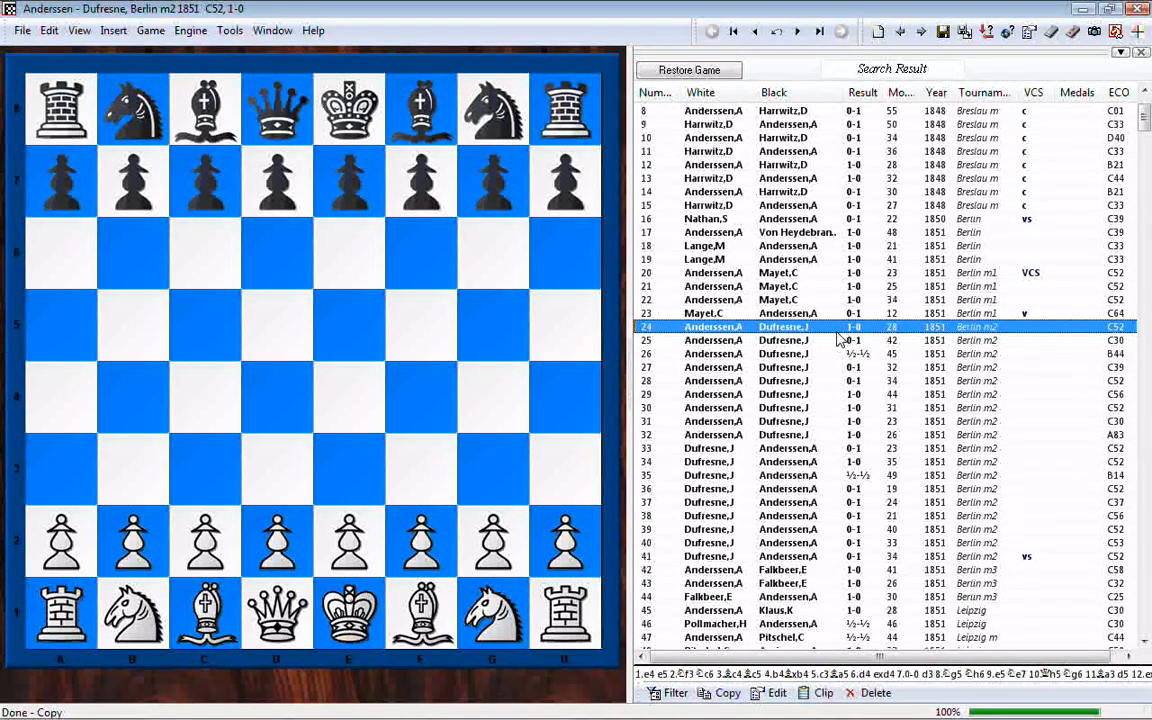
key("shift+Down")
key("shift+Down")
key("shift+Down")
key("shift+Down")
key("shift+Down")
key("shift+Down")
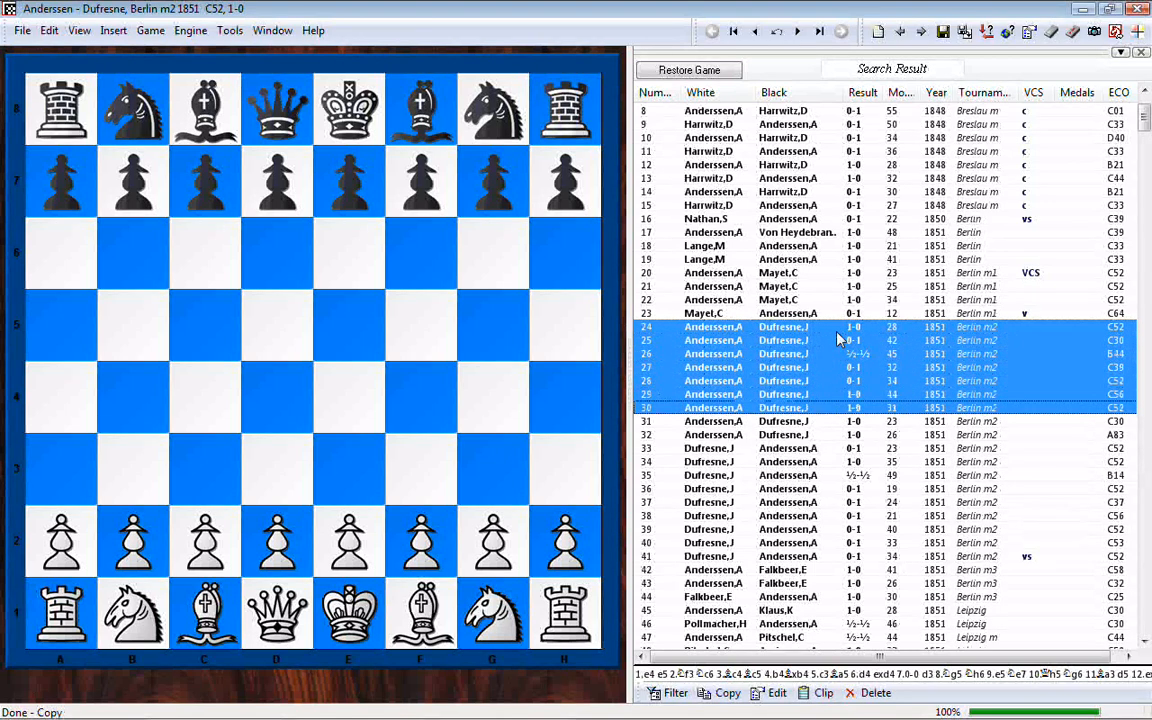
key("shift+Down")
key("shift+Down")
key("shift+Down")
key("shift+Down")
key("shift+Down")
key("shift+Down")
key("shift+Down")
key("shift+Down")
key("shift+Down")
key("shift+Down")
key("shift+Down")
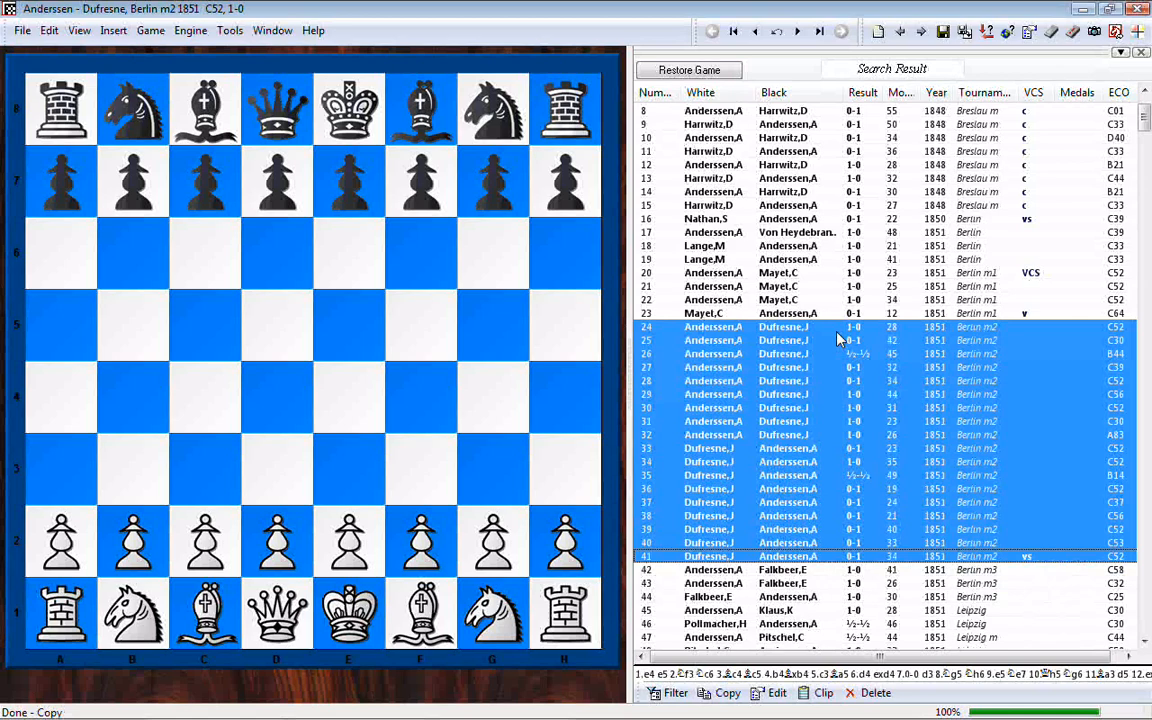
- Copy the selected block of games 24 through 41
right_click(838, 340)
mouse_move(834, 343)
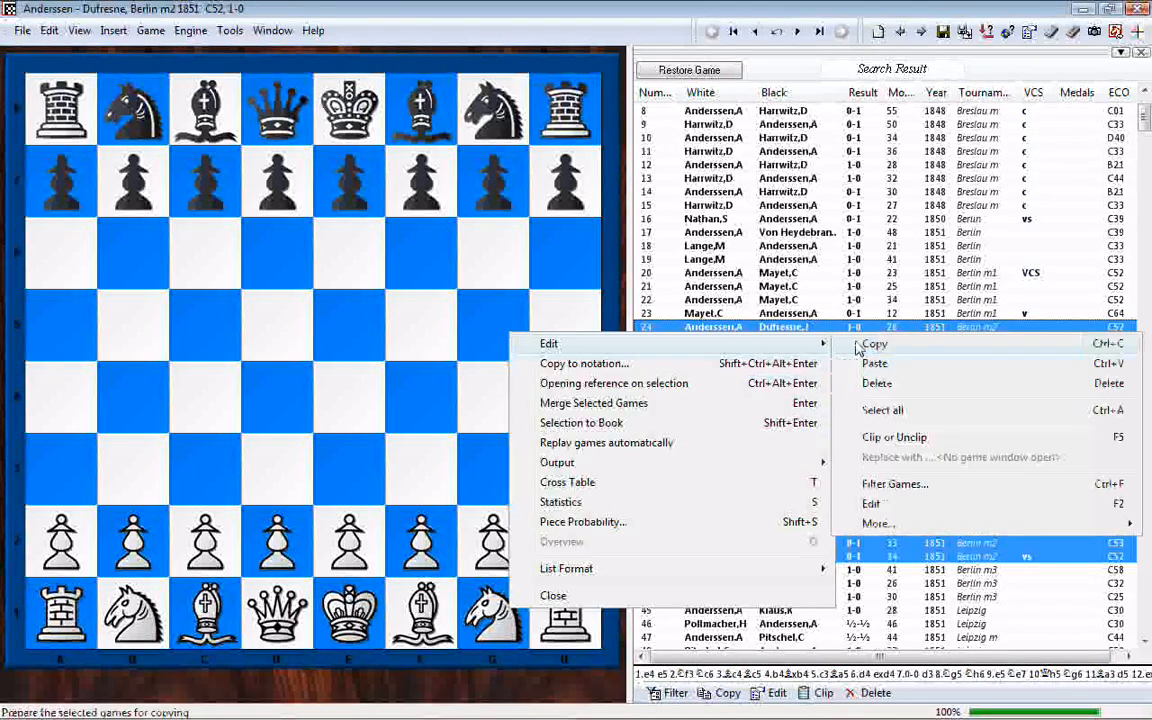
left_click(860, 345)
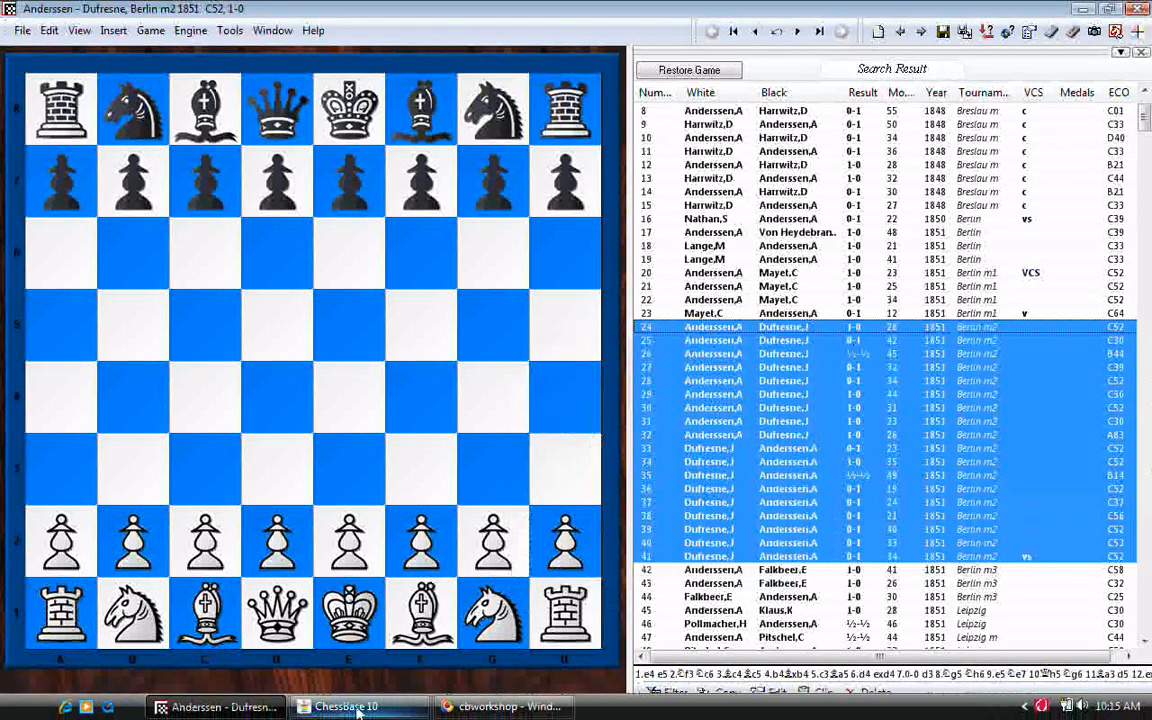
- Switch to the database window, start pasting games 24 to 41 into anderssen.pgn, and cancel the copy dialog
left_click(346, 707)
right_click(585, 140)
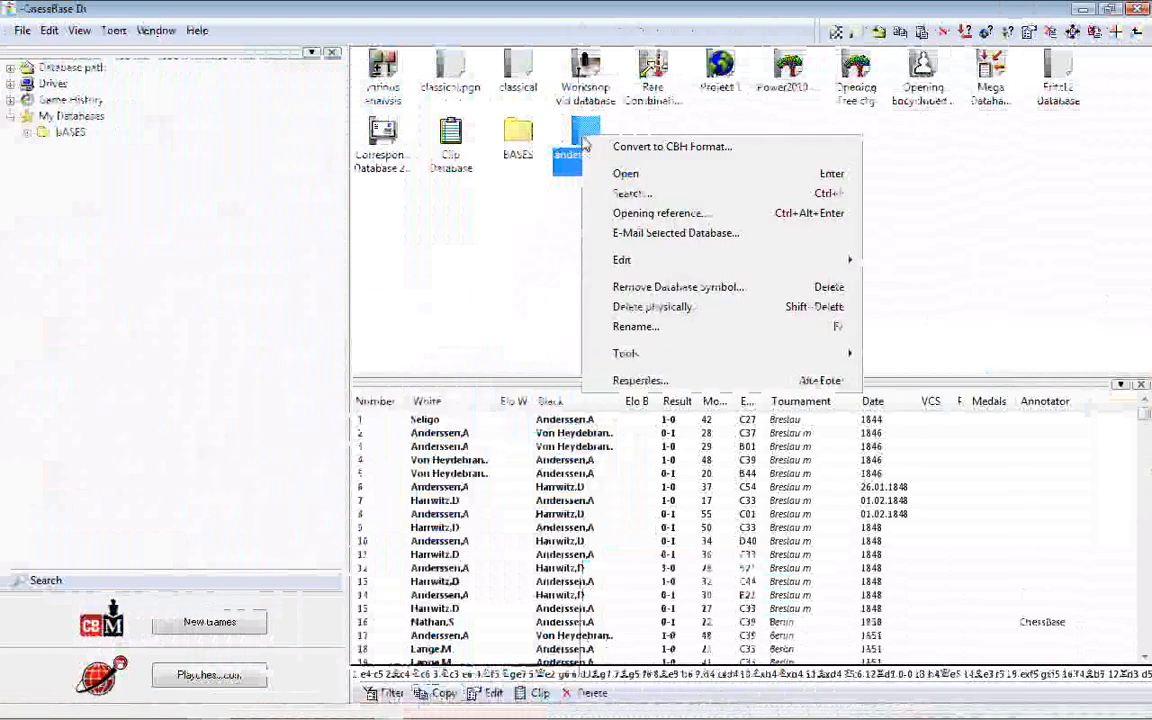
mouse_move(700, 260)
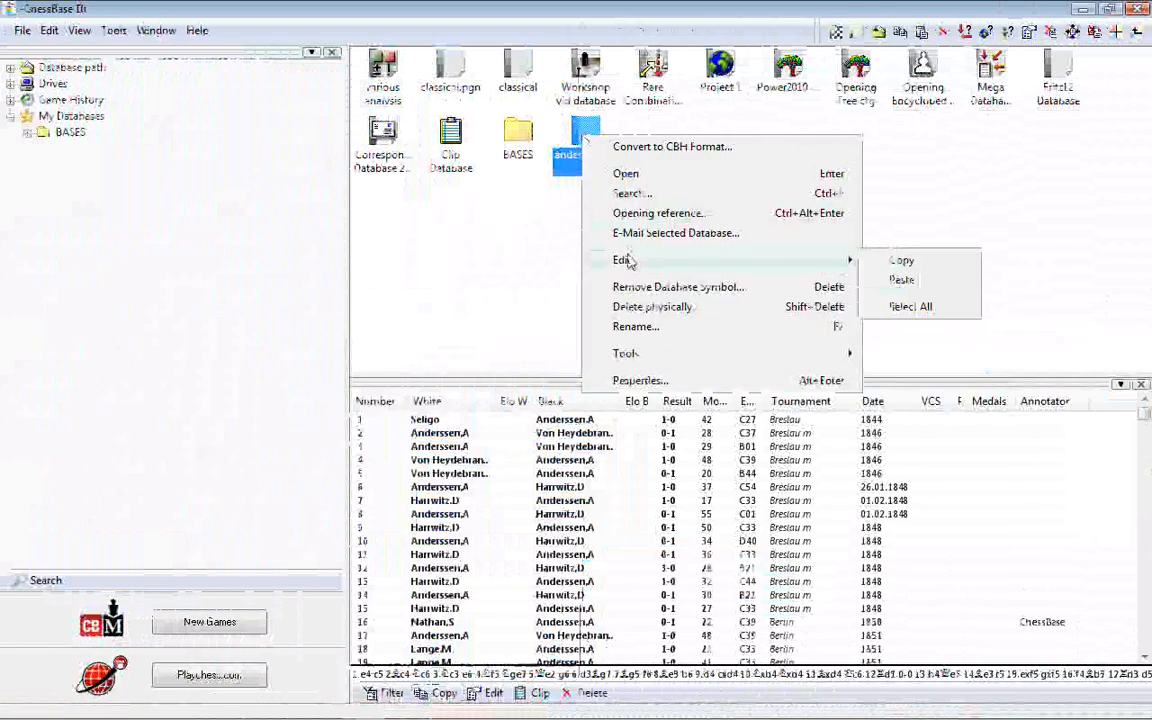
left_click(877, 287)
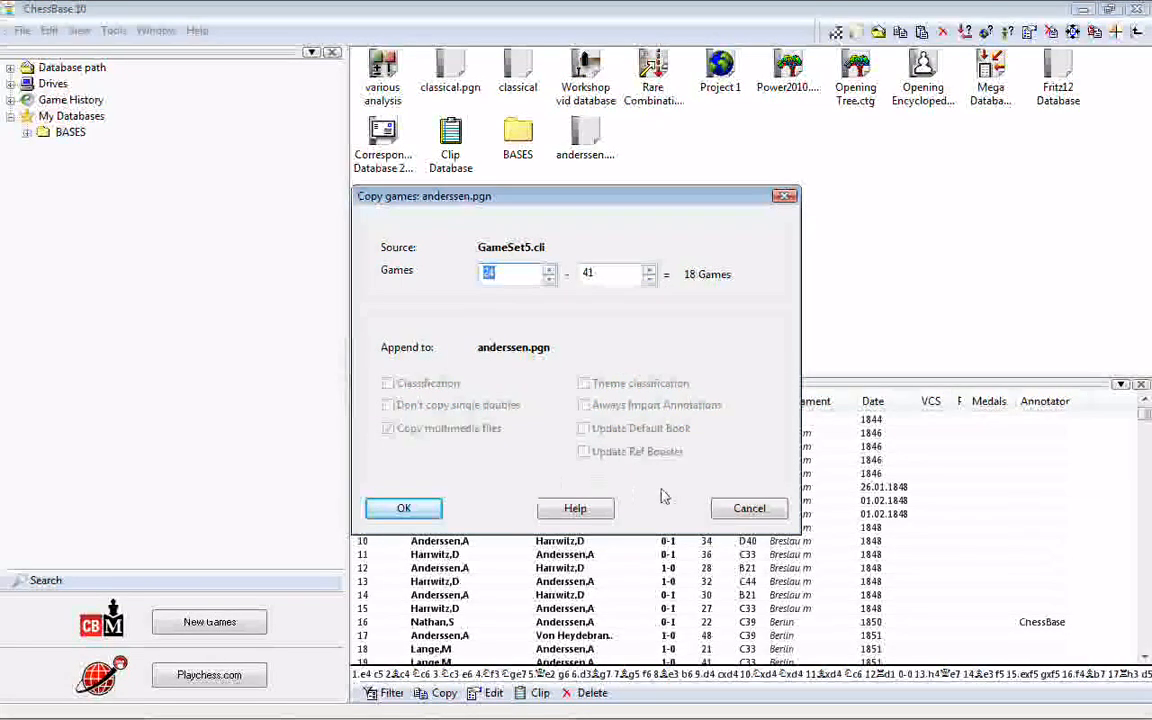
left_click(749, 510)
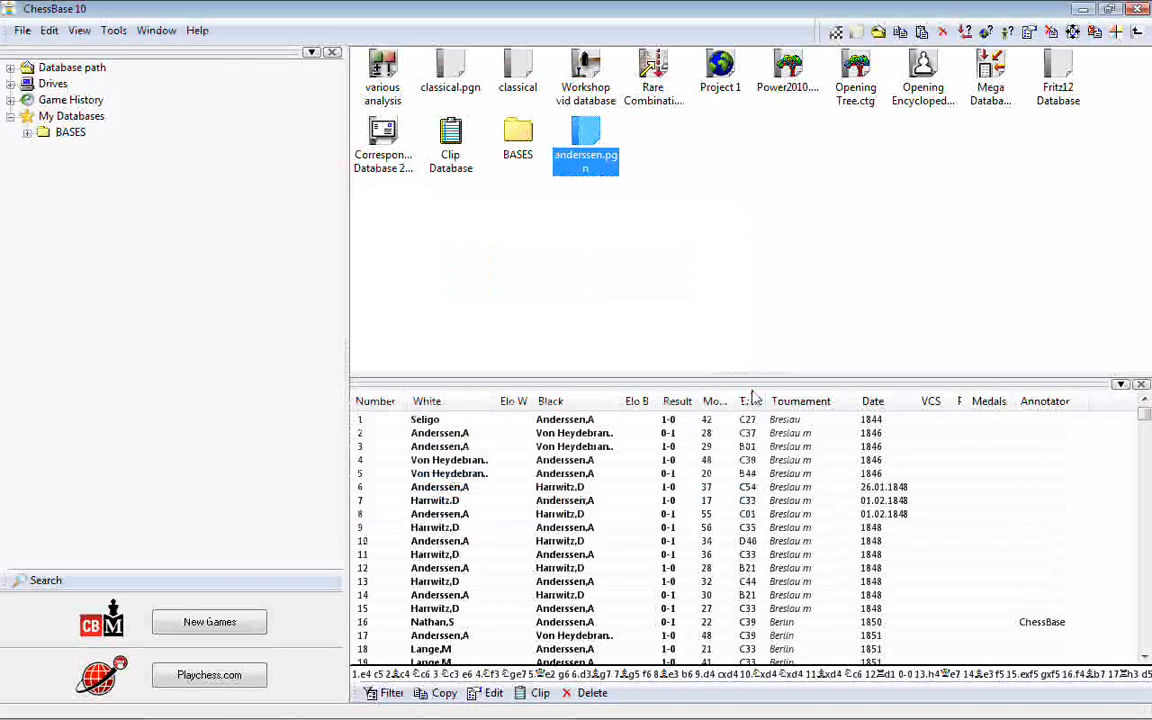